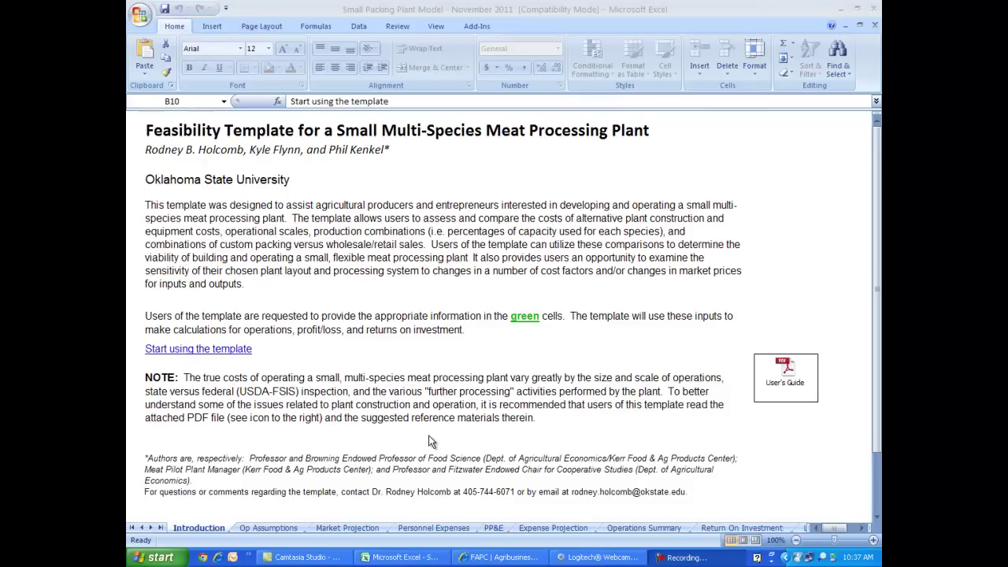
- Switch to Internet Explorer and examine the FAPC Agribusiness Economics page, including its site navigation and feasibility template resources
click(497, 557)
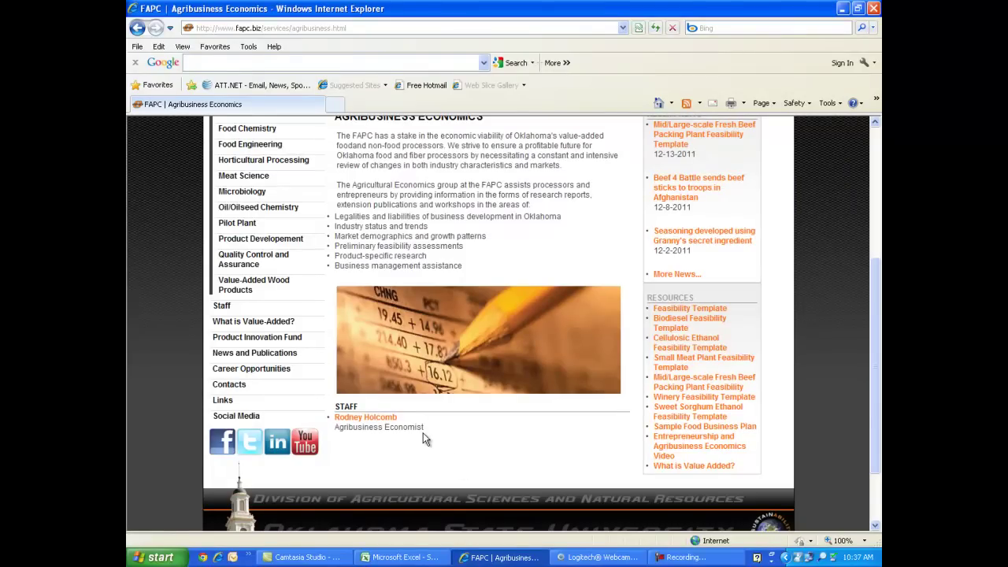
scroll(423, 440, up, 3)
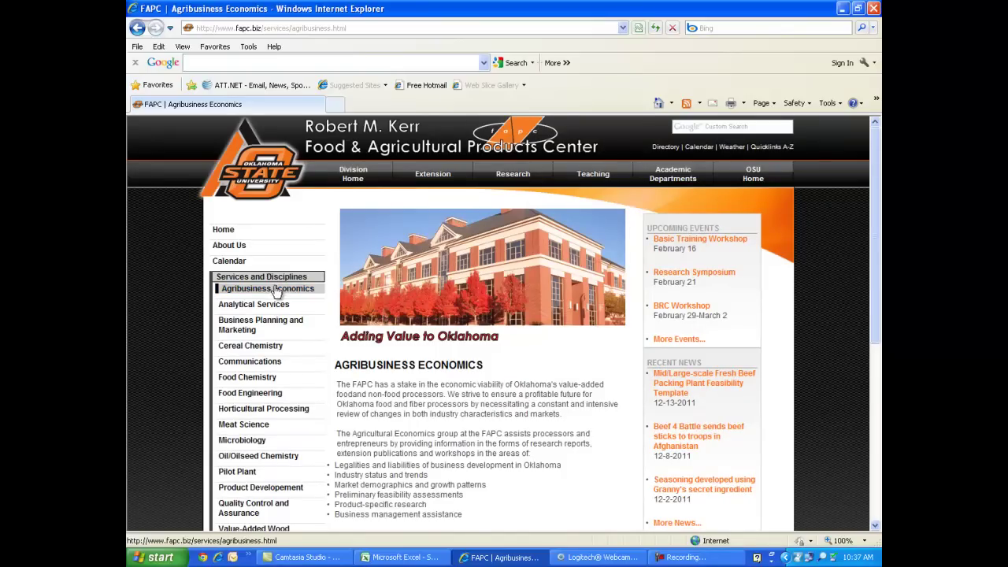
scroll(595, 428, down, 4)
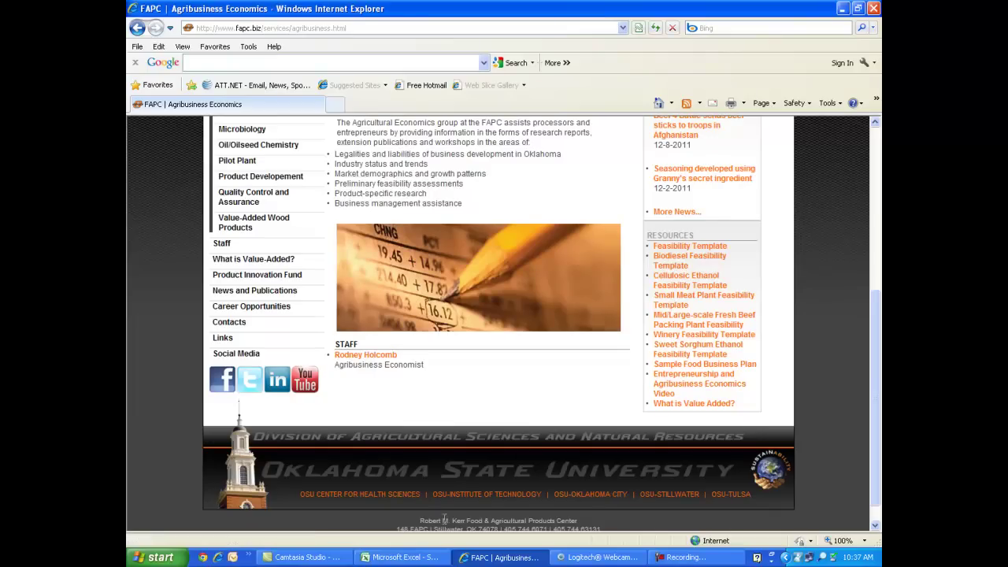
- Switch back to the Excel workbook and follow the introduction's link to start using the template
click(413, 558)
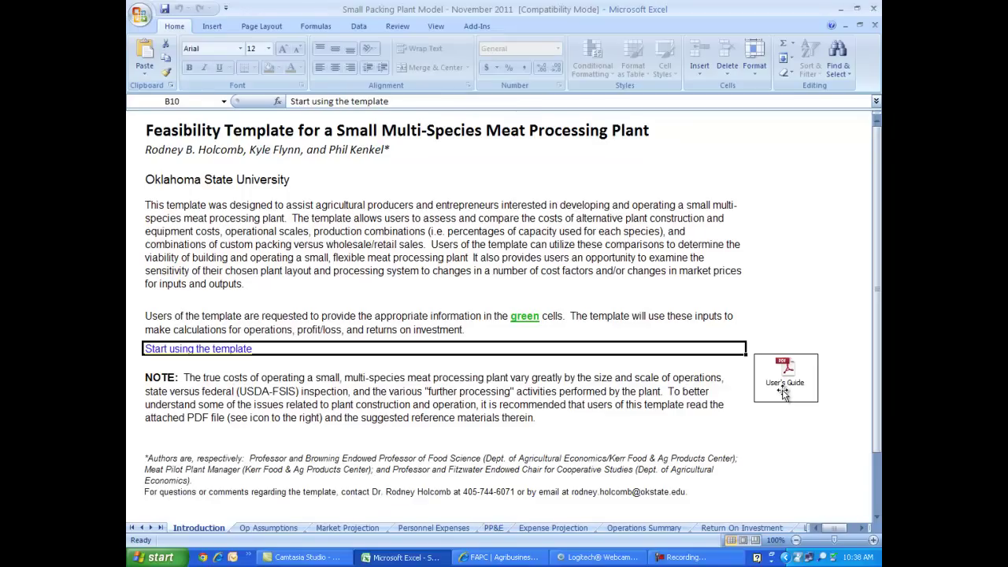
click(224, 353)
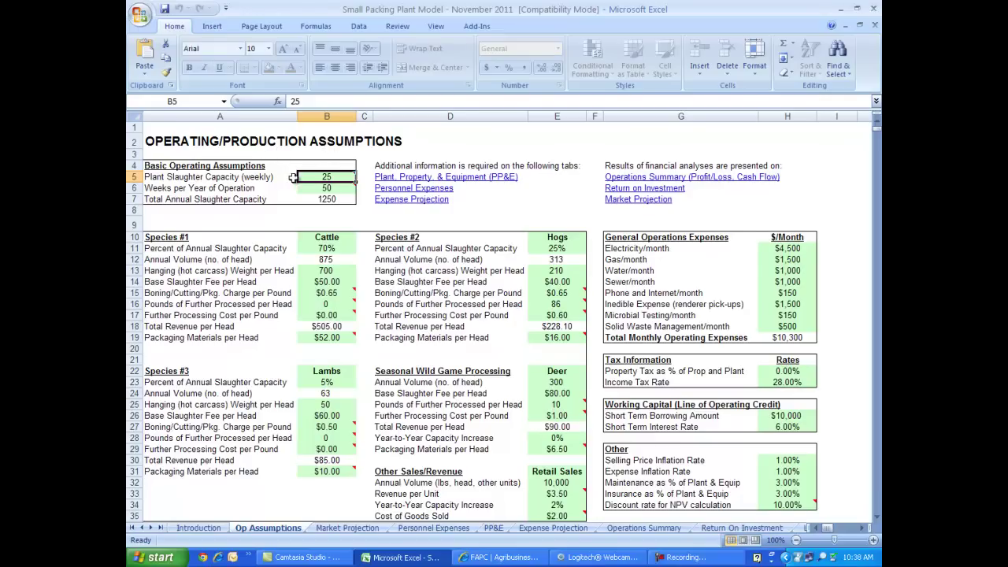
mouse_move(312, 179)
- Examine the percent of annual slaughter capacity assigned to cattle, hogs and lambs
click(319, 249)
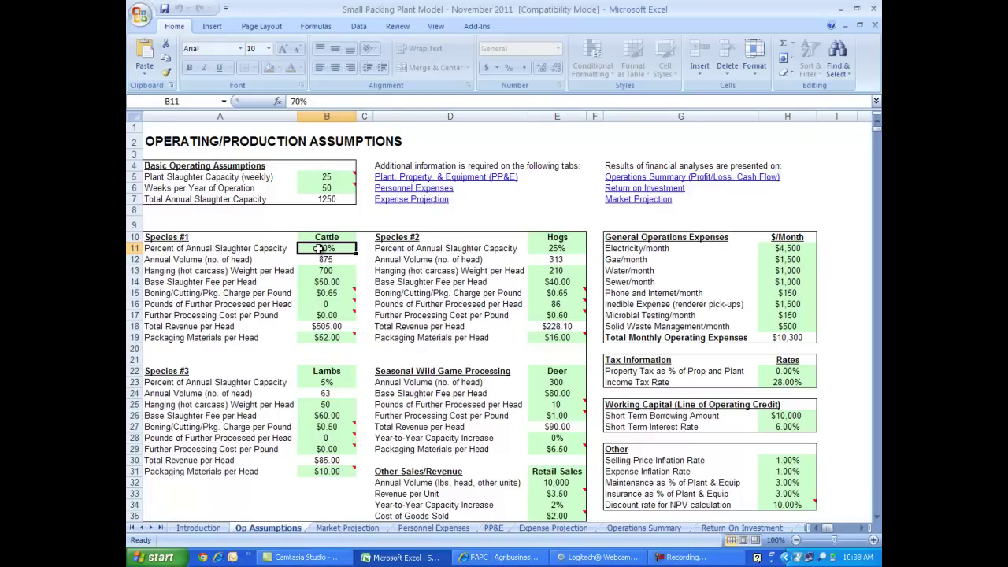
click(549, 249)
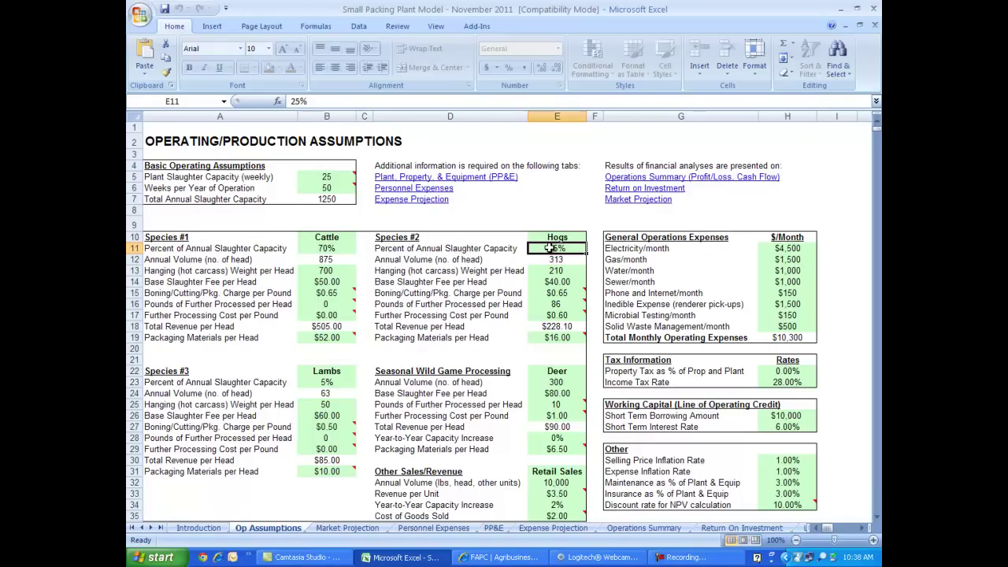
click(331, 384)
- Try entering 75 as the cattle percent of annual slaughter capacity, and undo the entry
click(320, 248)
text(75)
key(Delete)
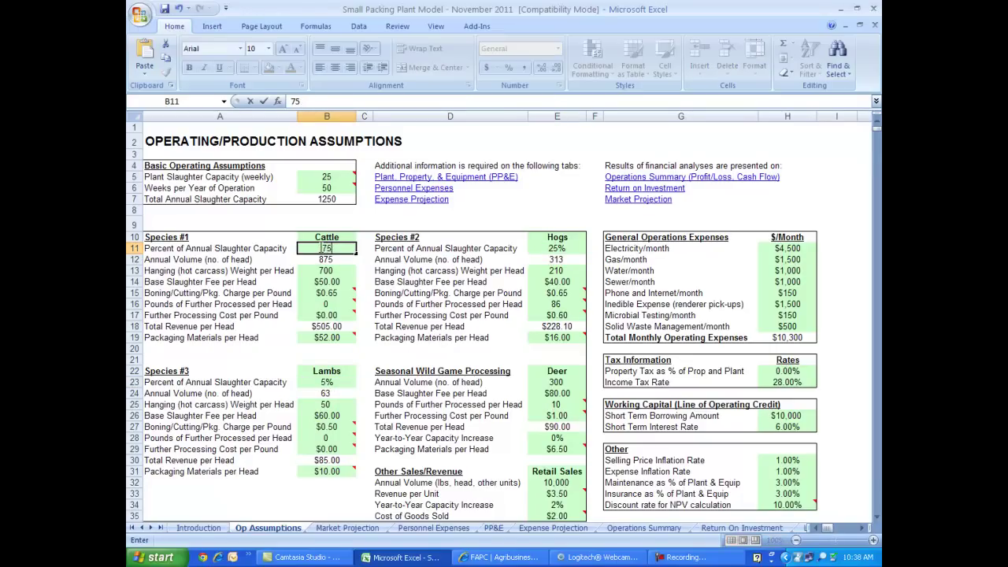
key(Return)
key(Return)
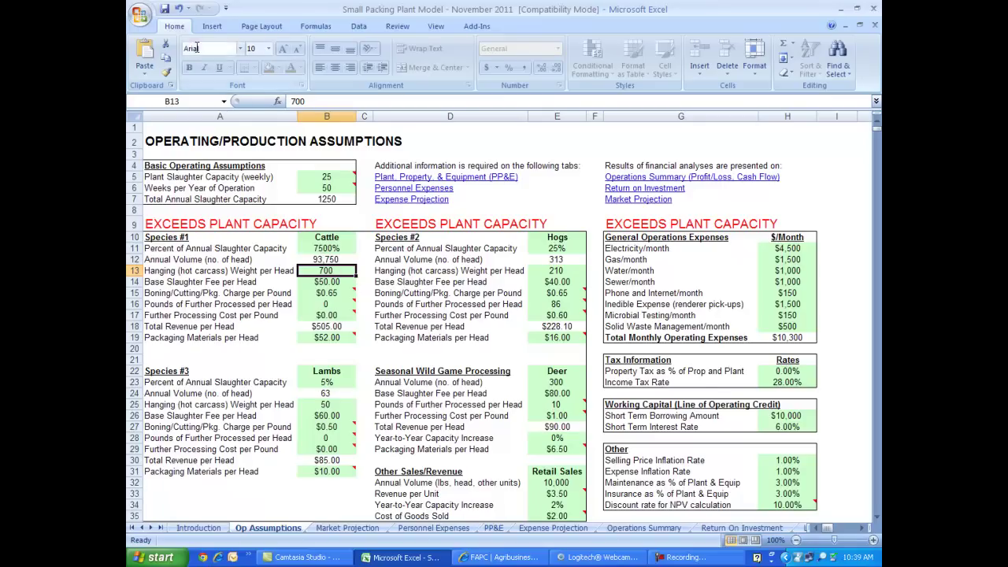
click(180, 11)
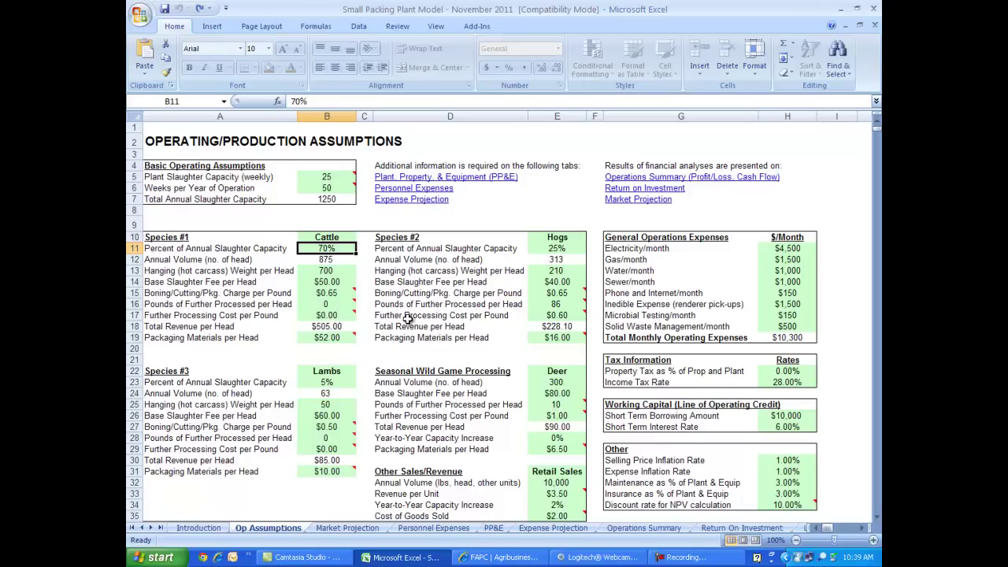
- Examine the cattle weight, slaughter fee, cutting charge and packaging assumptions, plus the further processing pounds and cost for hogs
click(314, 272)
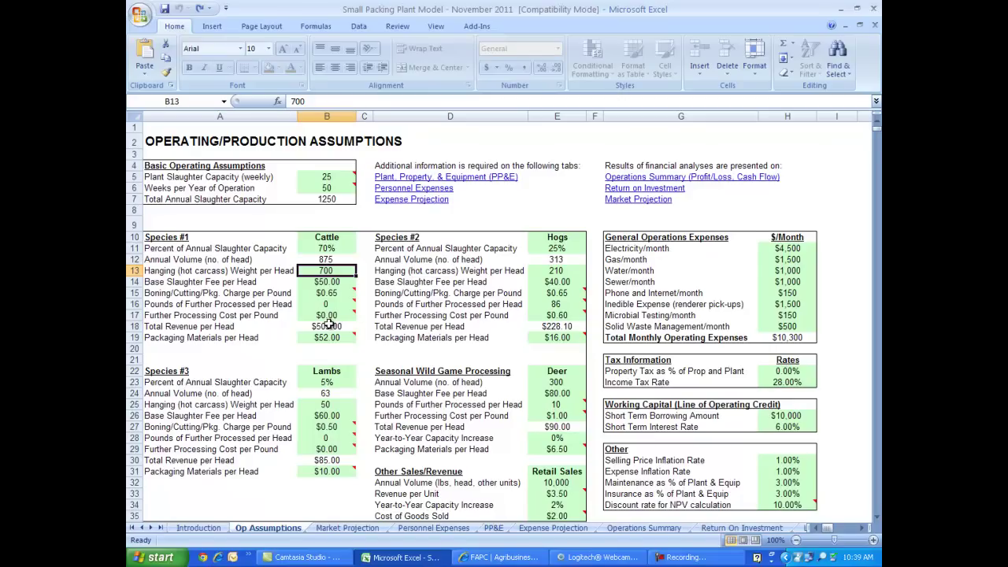
click(323, 284)
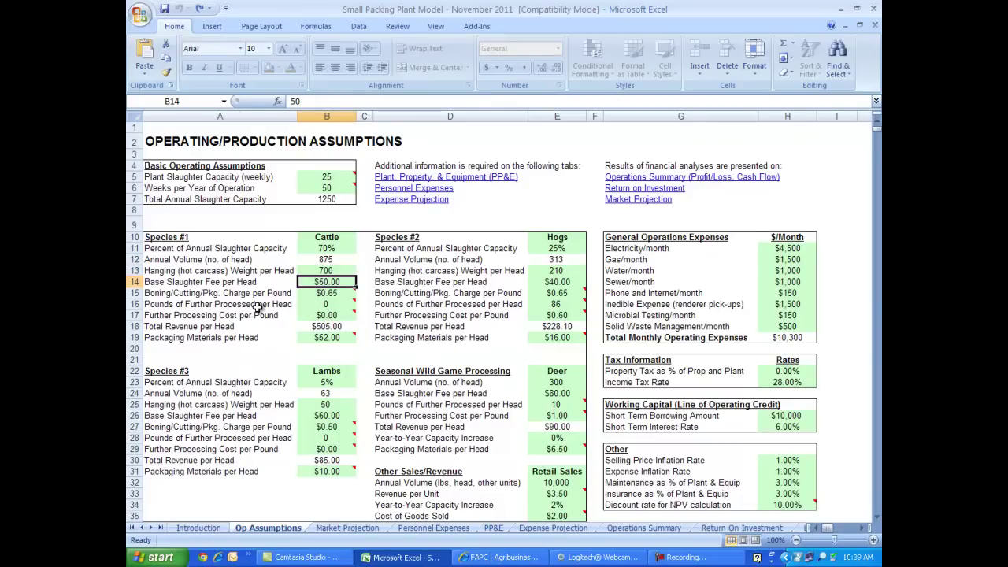
click(323, 293)
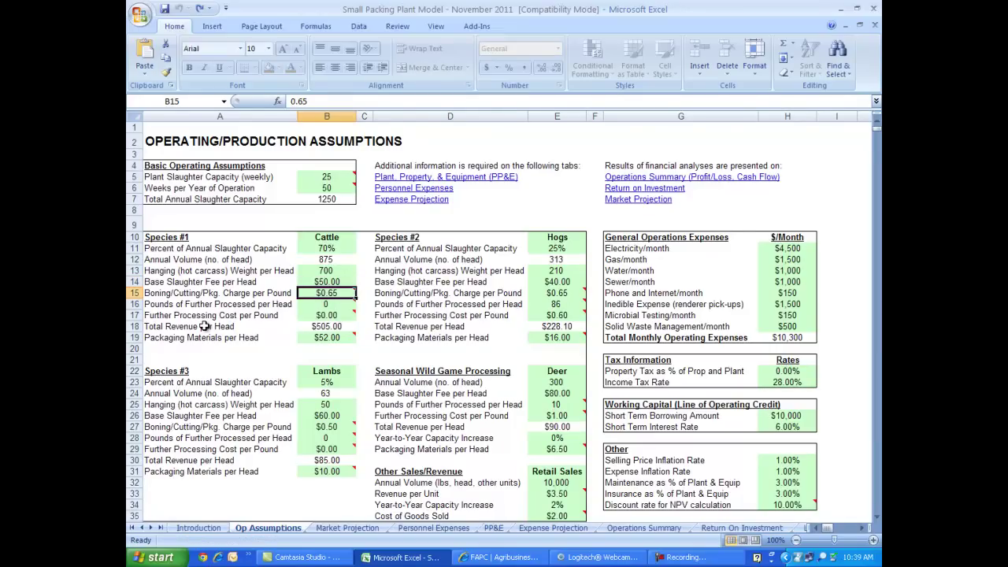
mouse_move(304, 307)
click(558, 306)
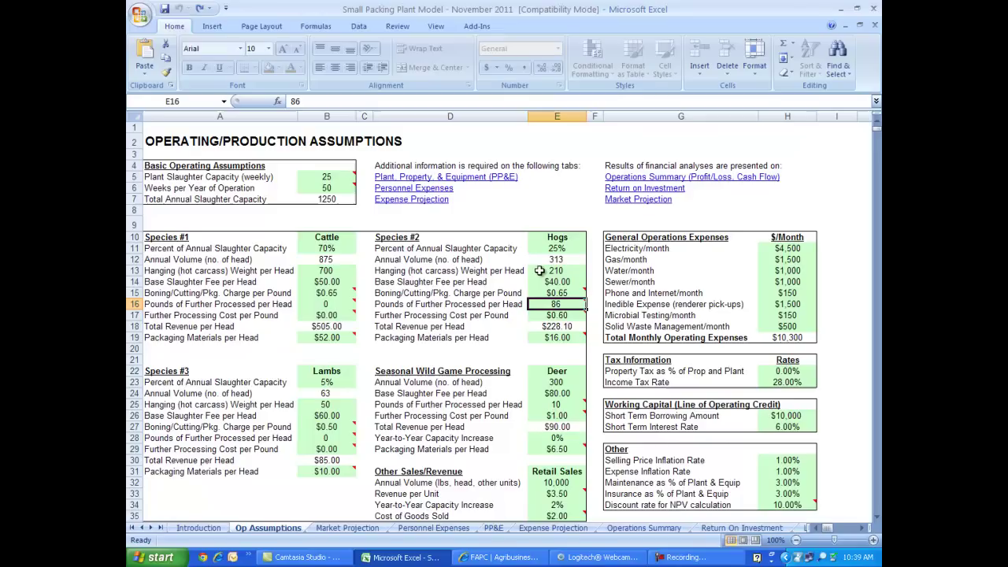
mouse_move(543, 306)
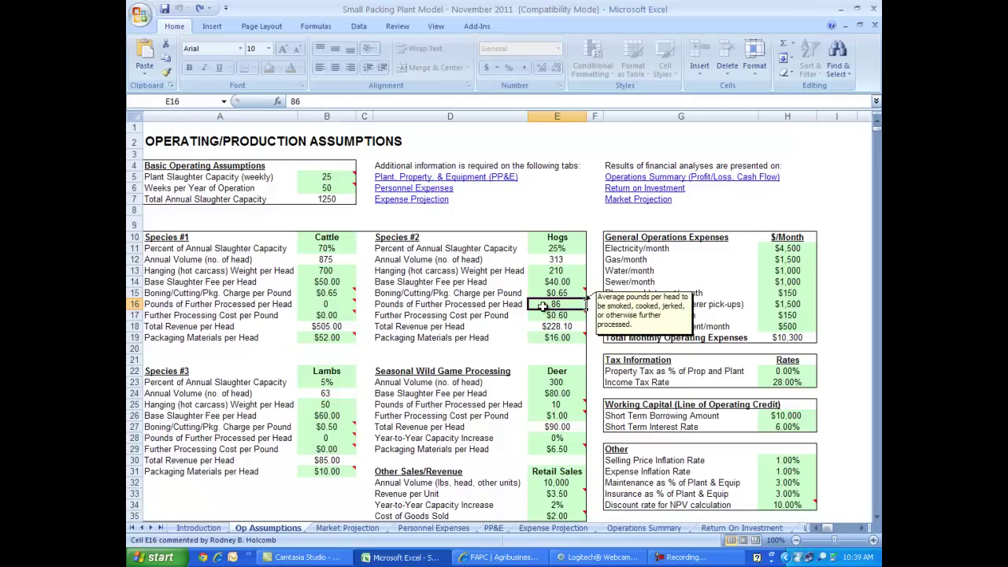
click(546, 317)
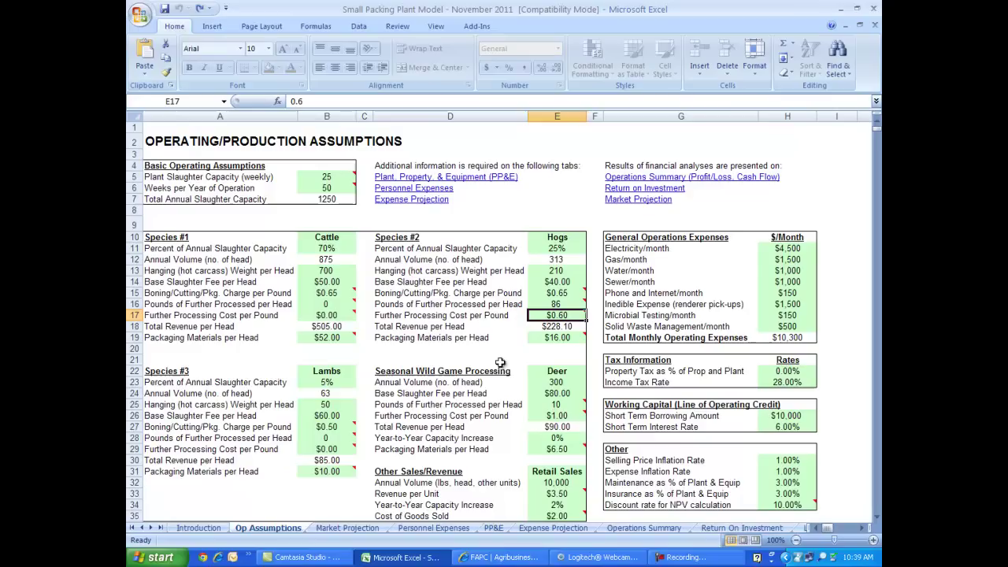
mouse_move(340, 338)
- Examine the seasonal deer processing assumptions and the retail sales volume, revenue, capacity increase and cost of goods sold
mouse_move(542, 404)
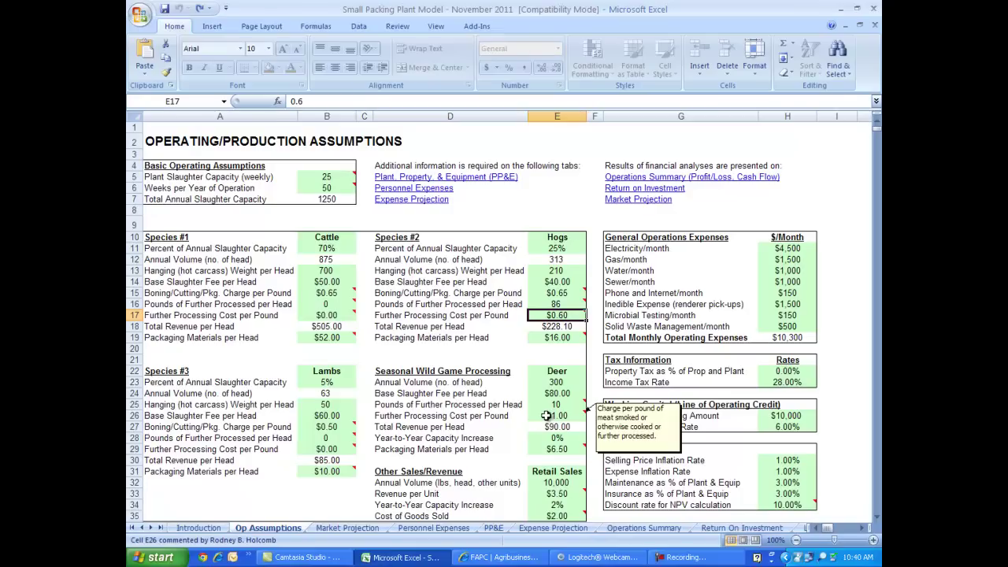
click(547, 451)
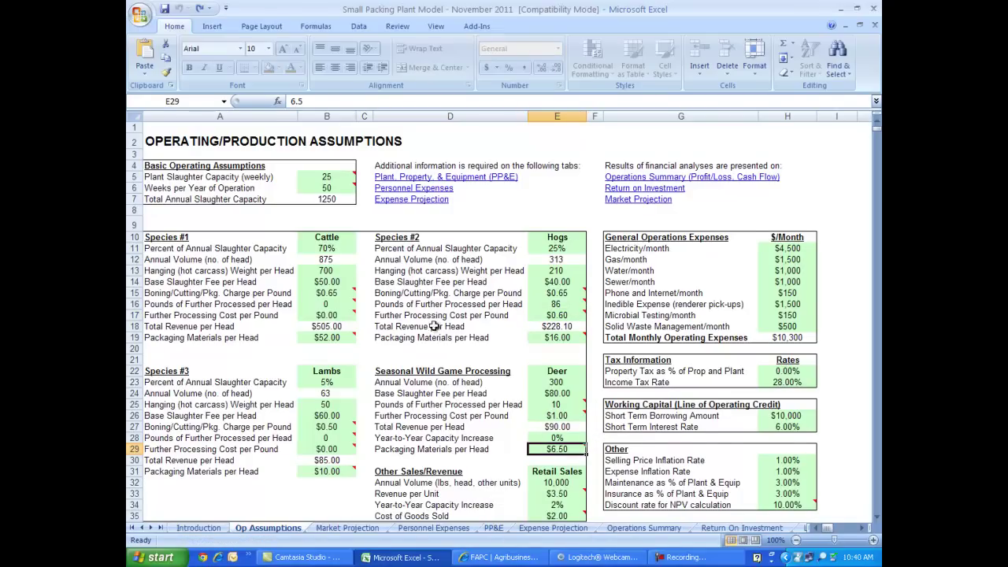
mouse_move(345, 424)
click(540, 437)
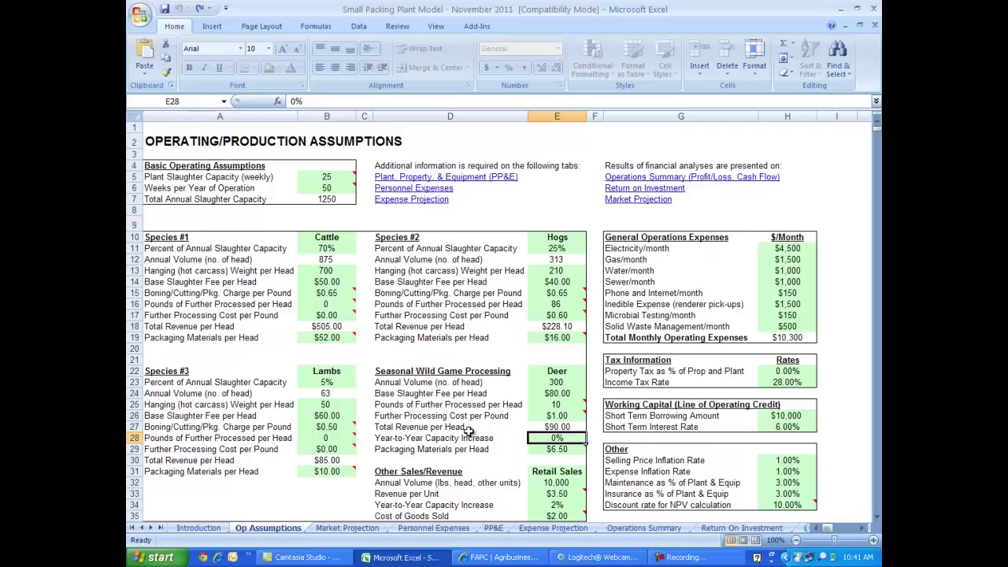
scroll(468, 431, down, 2)
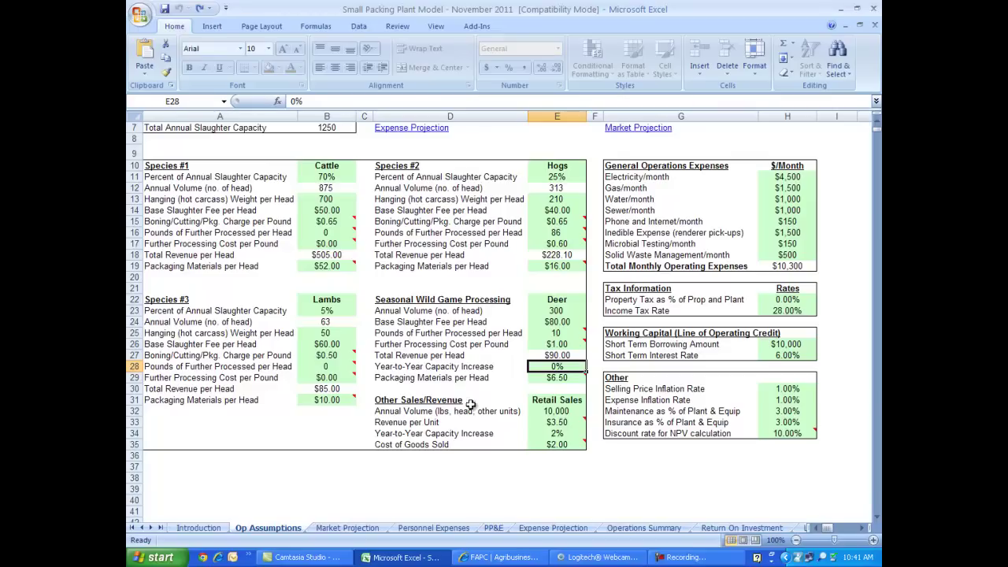
click(551, 411)
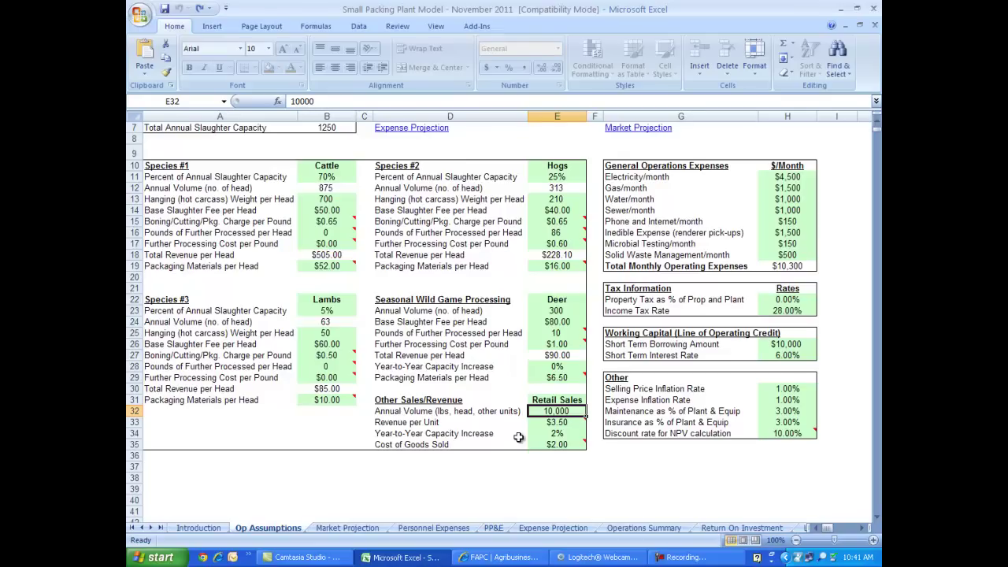
click(556, 422)
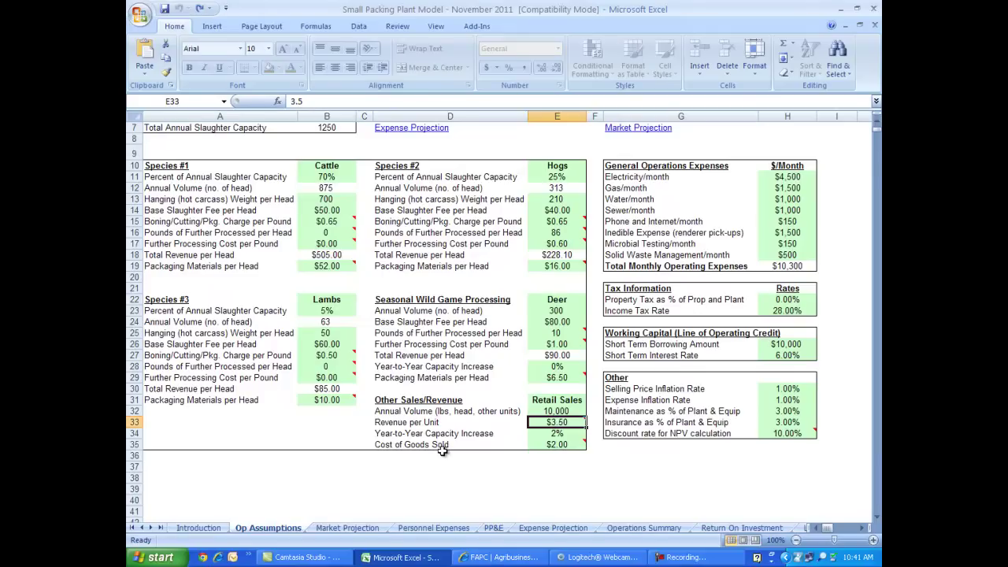
click(555, 446)
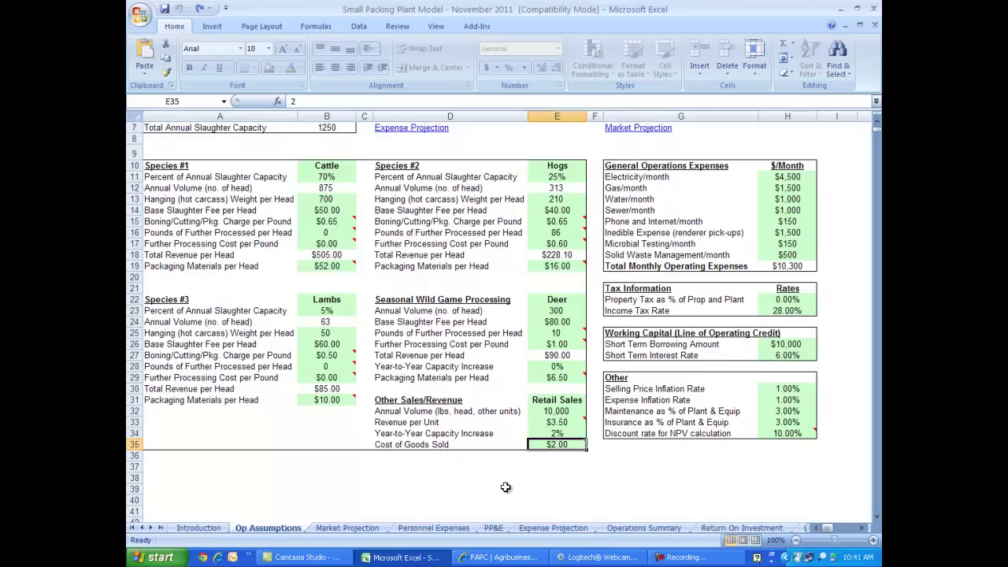
click(535, 434)
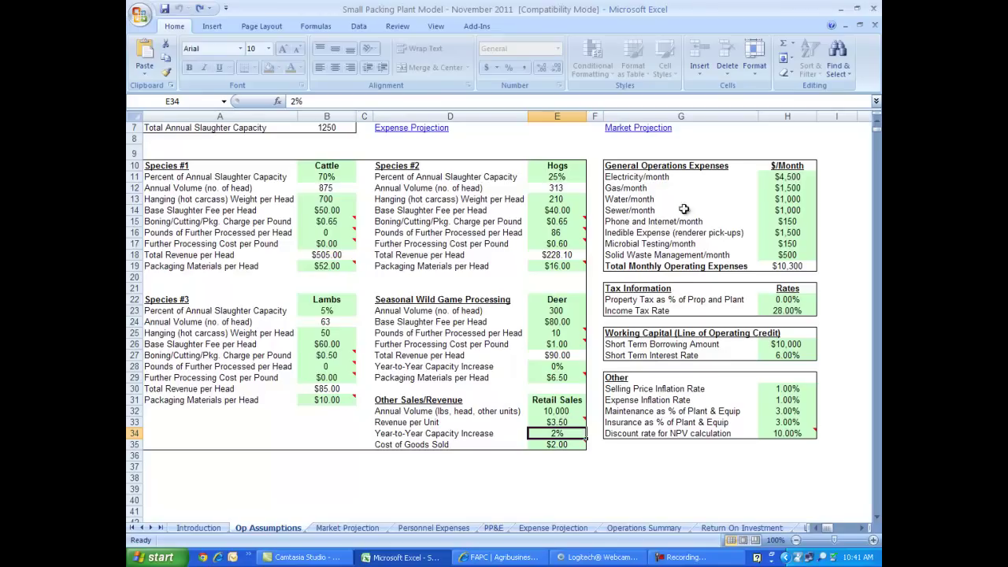
- Examine each monthly general operations expense, from electricity and other utilities through renderer pick-ups, microbial testing and solid waste management
click(777, 179)
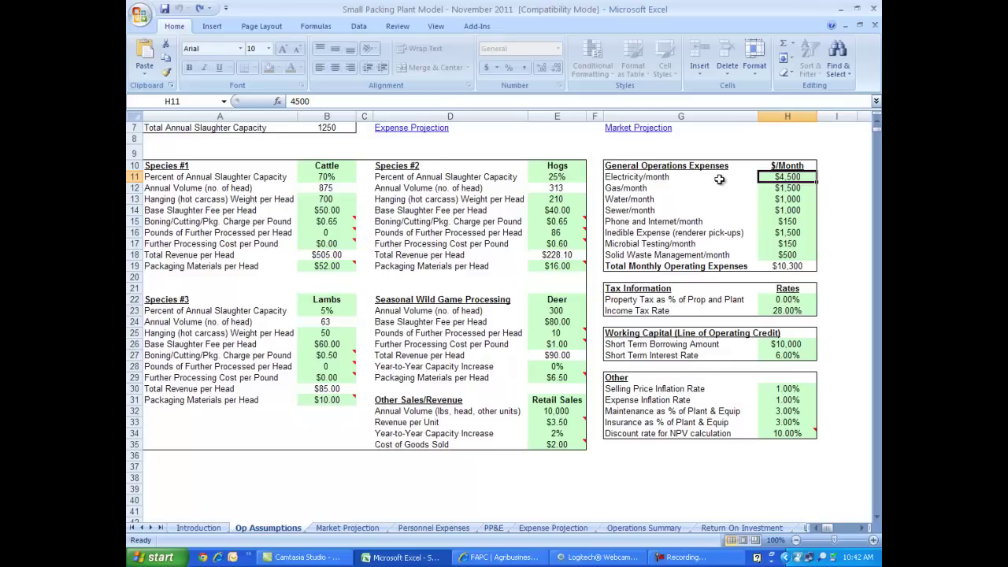
click(786, 189)
click(786, 200)
click(785, 211)
click(785, 222)
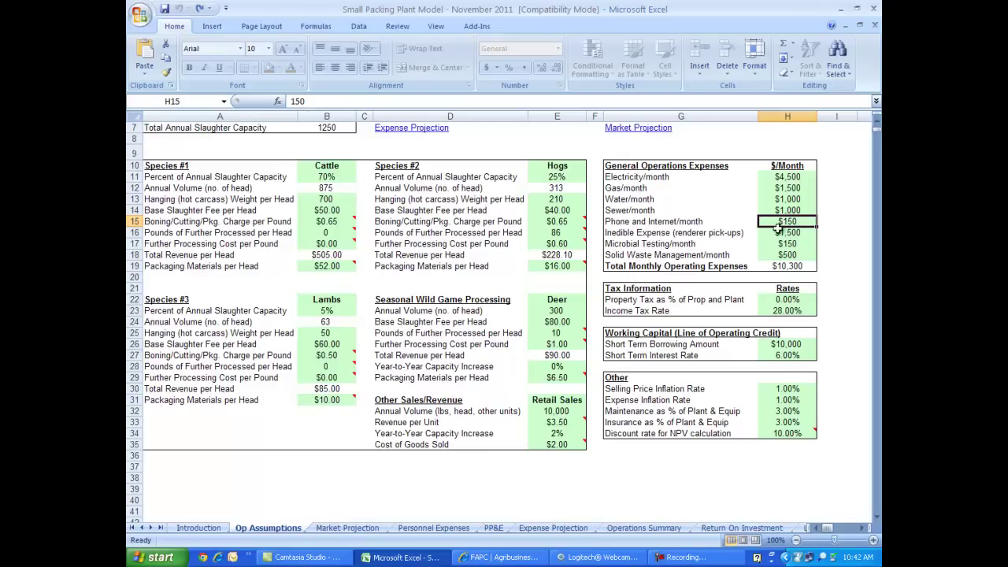
click(780, 234)
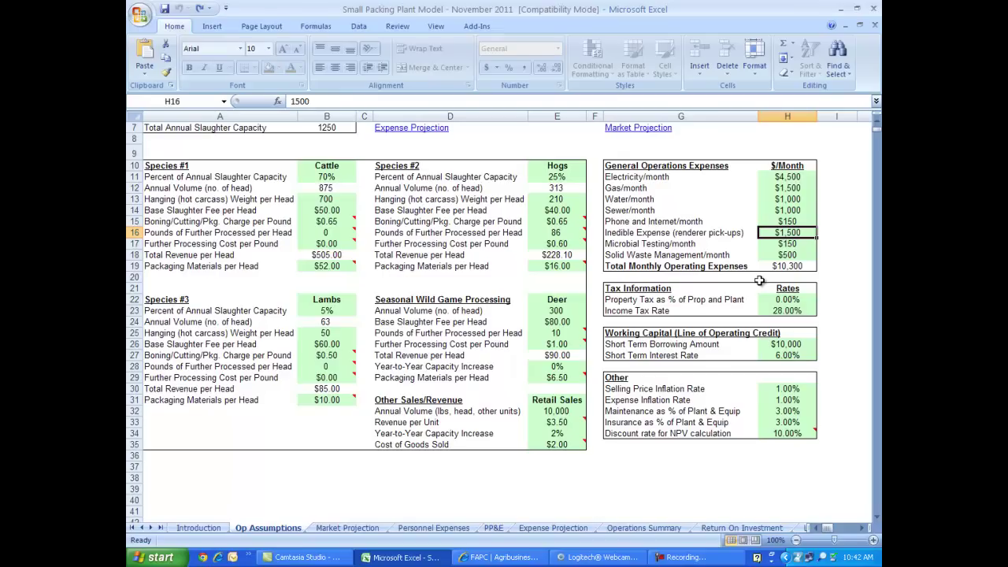
click(773, 245)
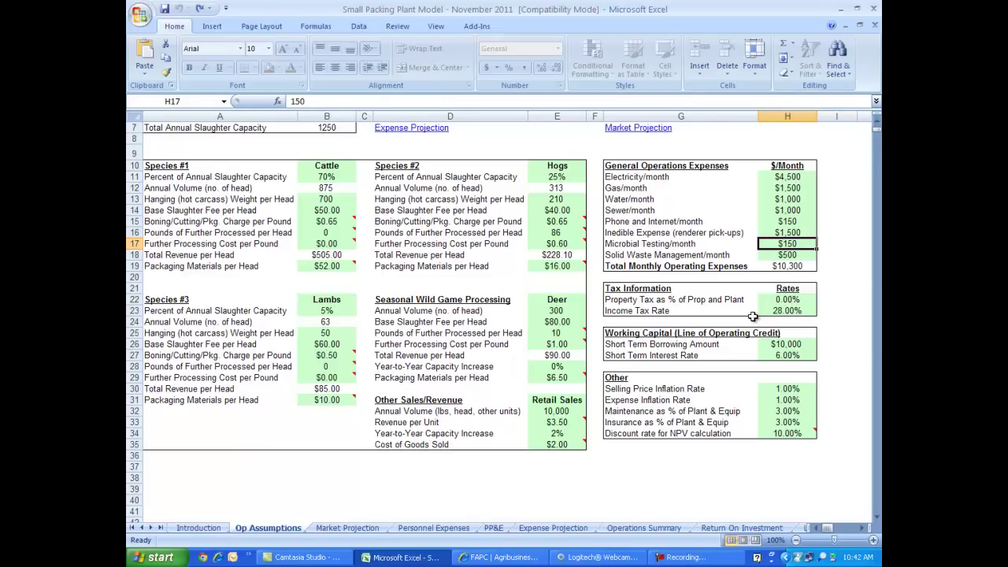
click(770, 255)
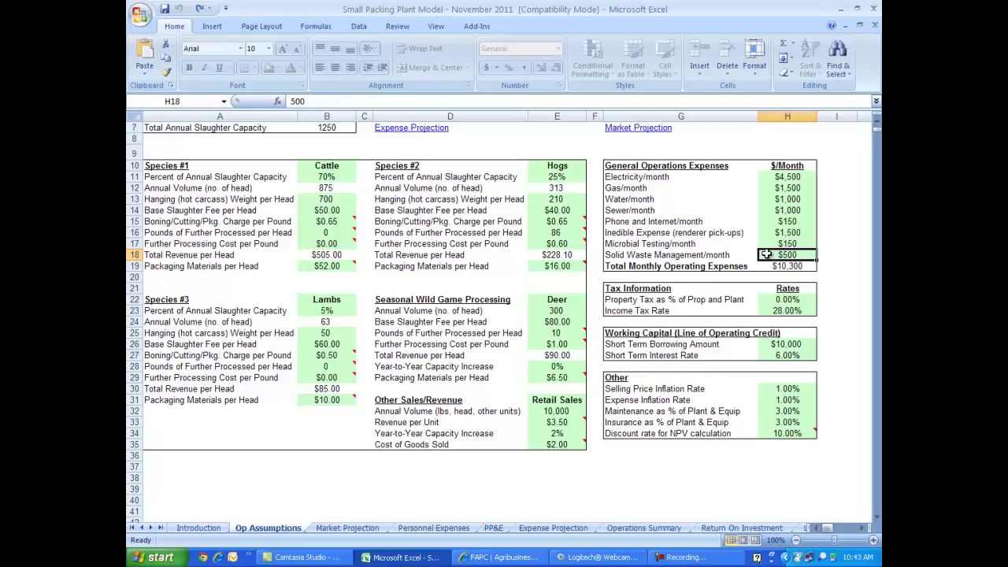
- Examine the property and income tax rates, plus the short-term borrowing amount and interest rate for working capital
click(776, 300)
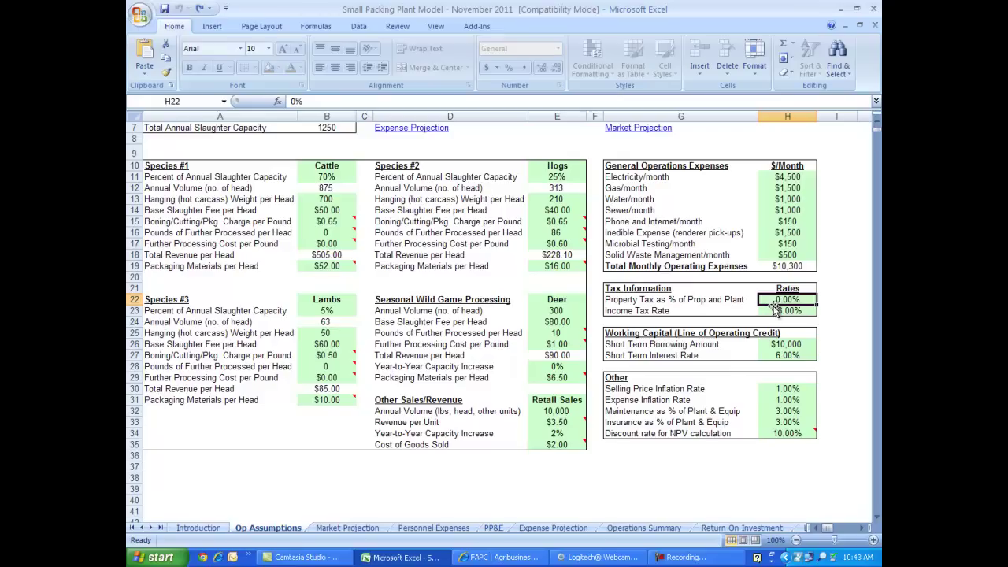
click(776, 310)
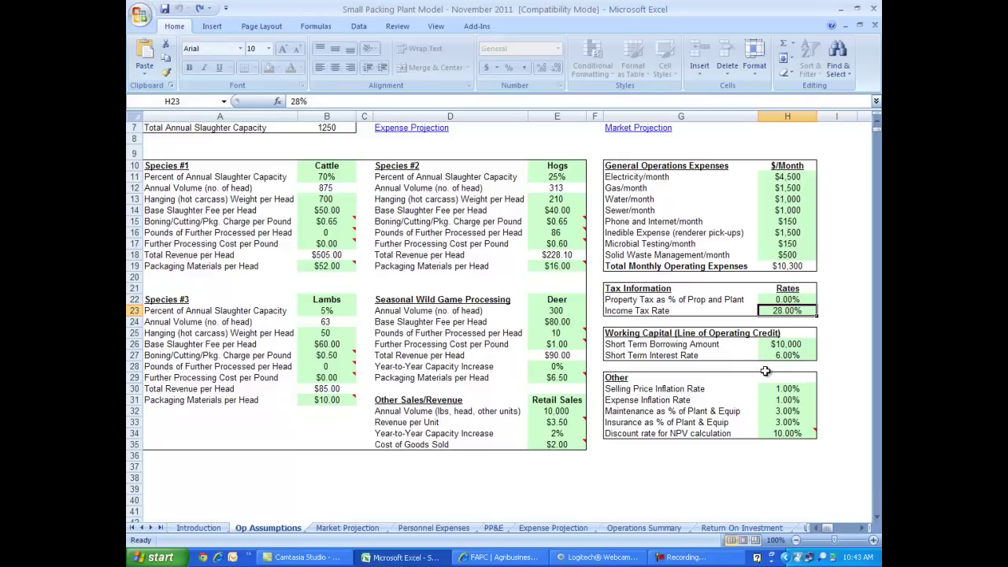
click(786, 346)
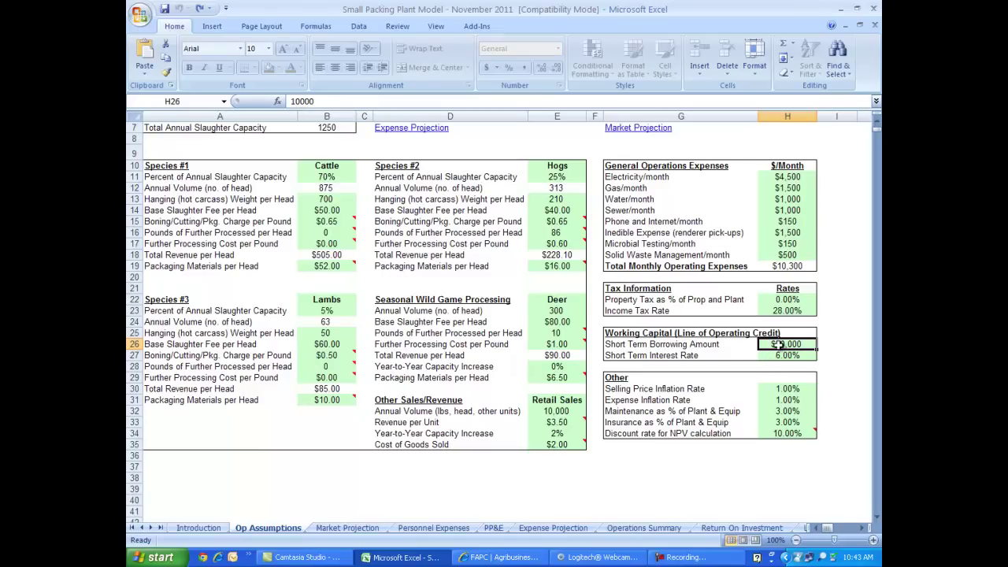
click(779, 354)
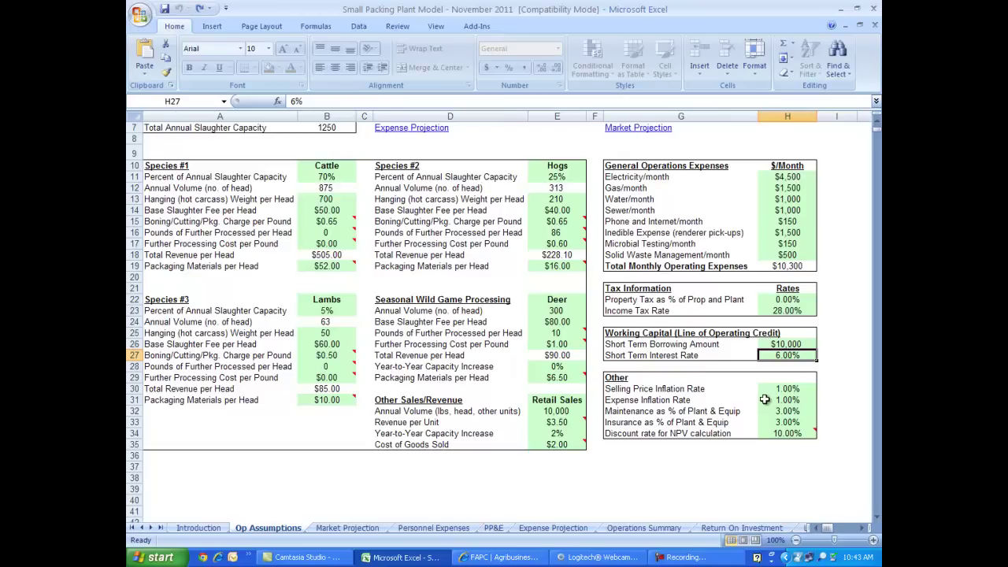
- Examine the selling price and expense inflation rates, the maintenance and insurance percentages, and the discount rate for the NPV calculation
click(782, 390)
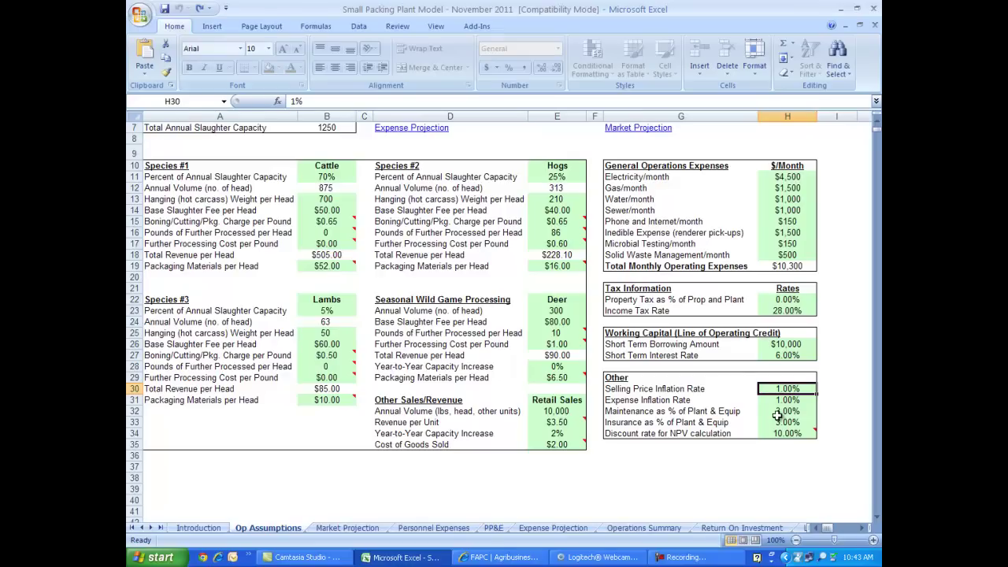
key(Down)
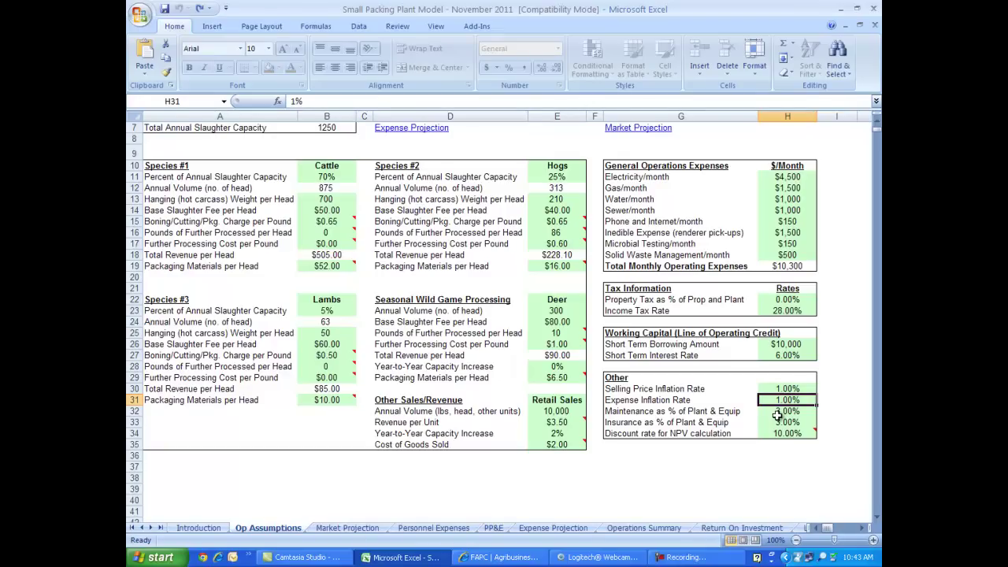
key(Down)
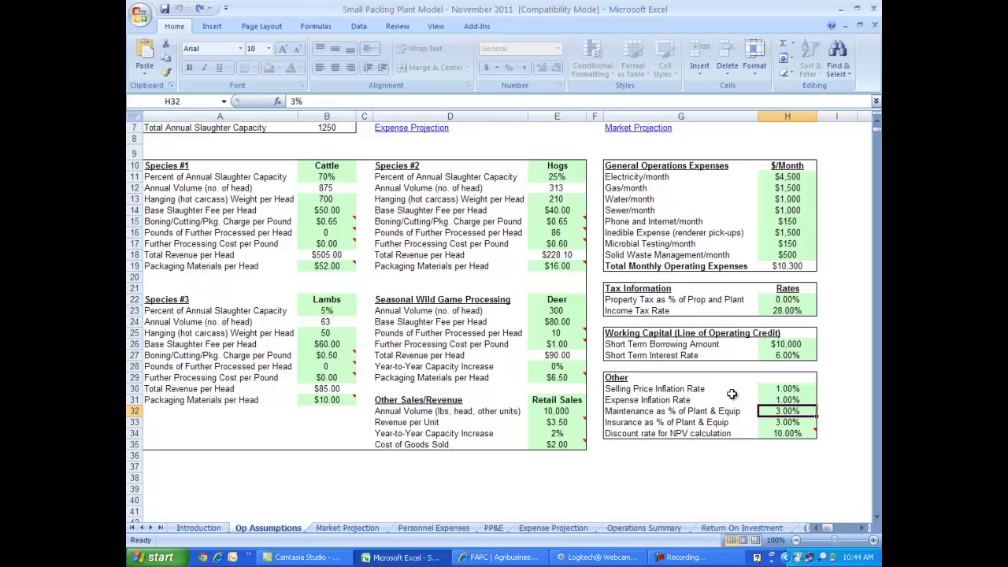
click(790, 423)
click(786, 433)
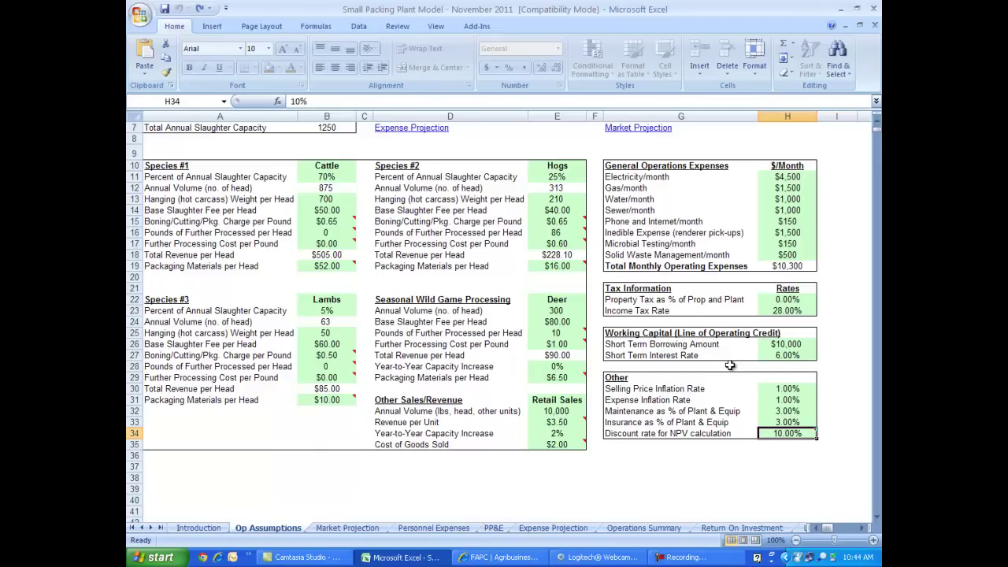
- Open the Market Projection sheet and review the ten-year gross sales projection for each species and retail sales
scroll(730, 365, up, 2)
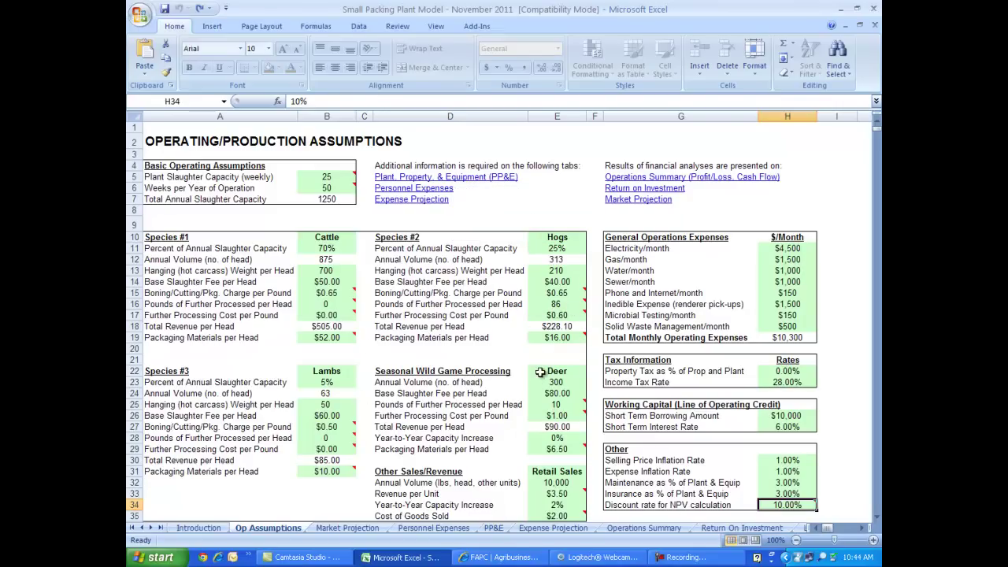
click(622, 200)
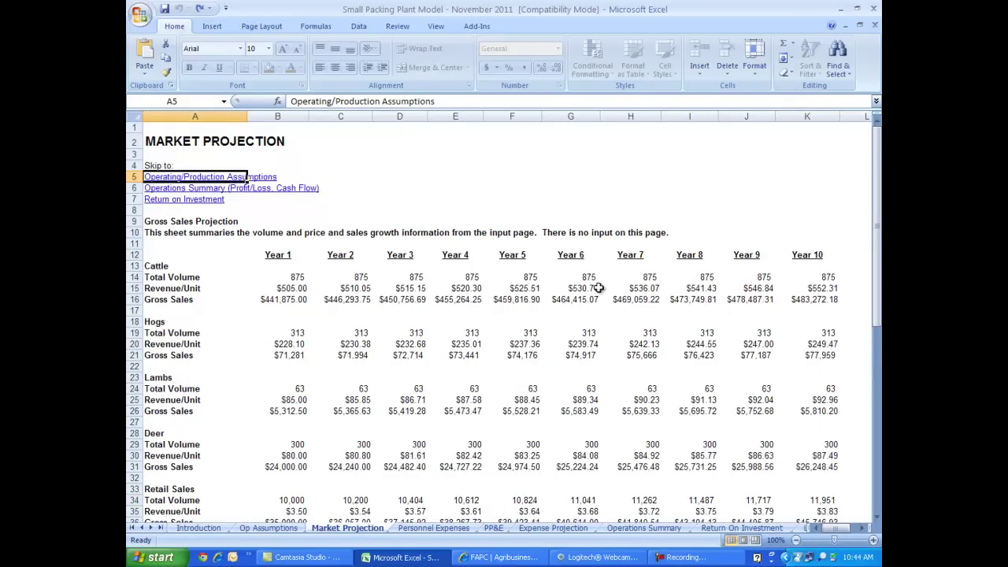
scroll(597, 375, down, 1)
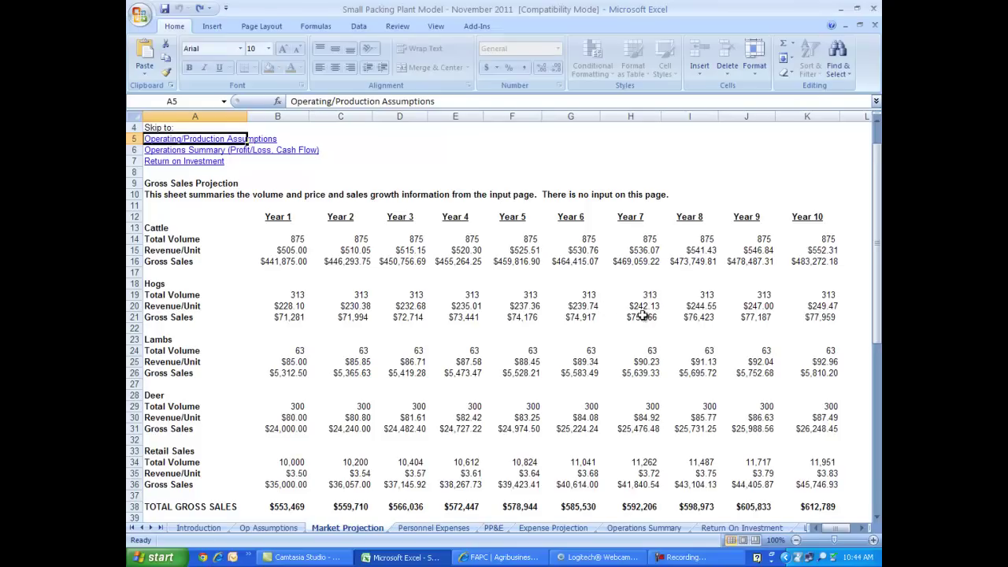
scroll(589, 373, down, 1)
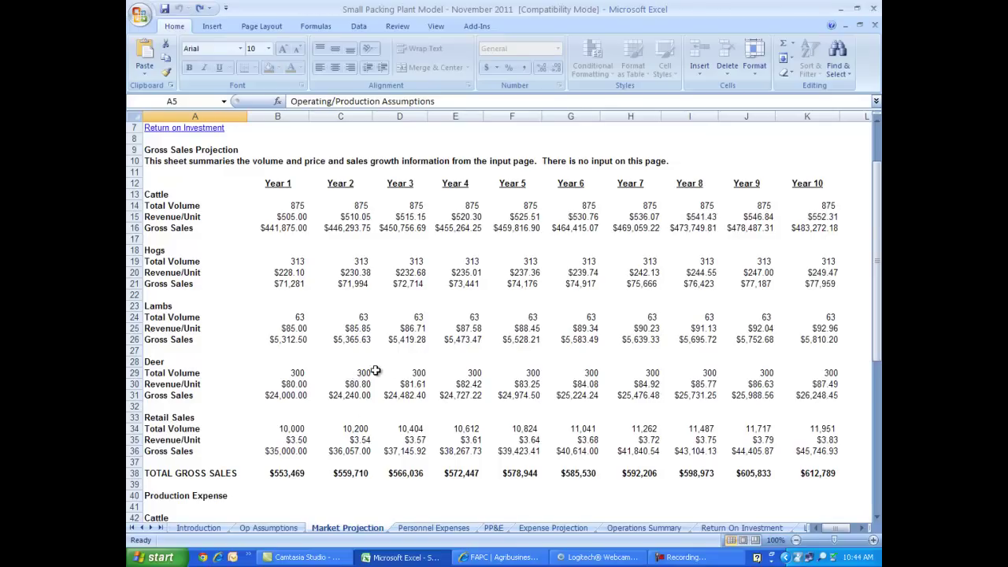
scroll(374, 372, up, 2)
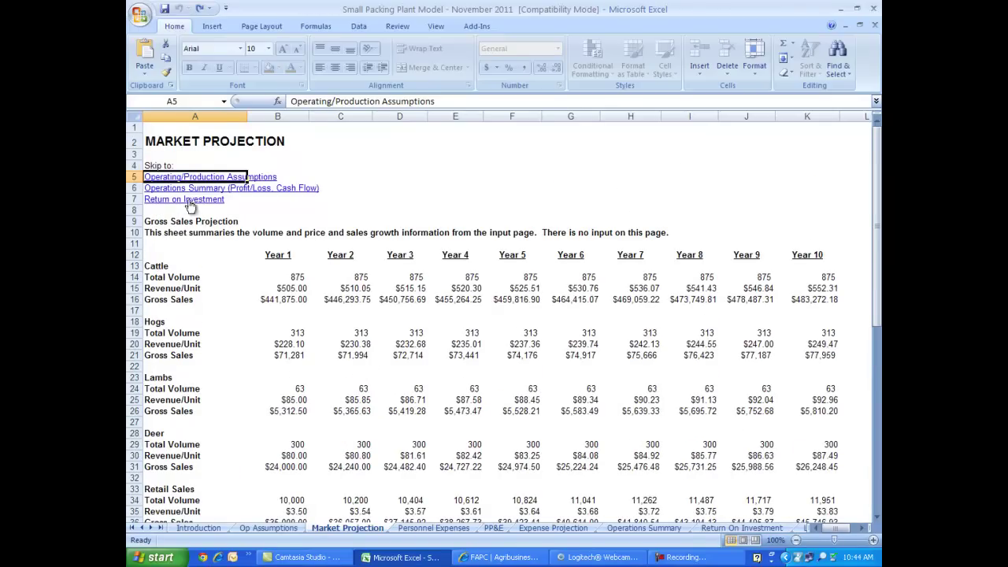
- Go back through the operating assumptions to the Plant, Property, & Equipment sheet and examine its building, salvage, equipment and land values
click(194, 176)
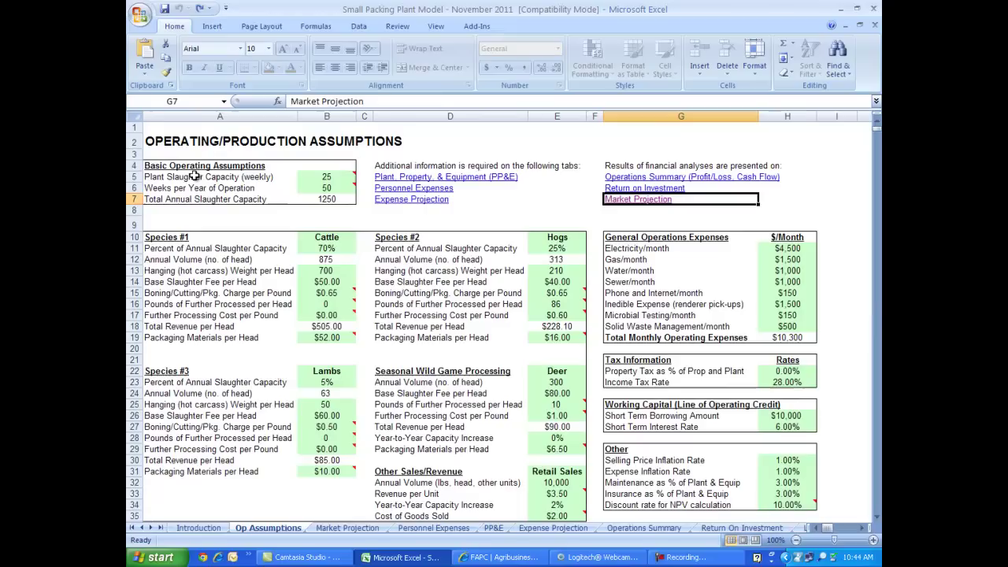
click(456, 178)
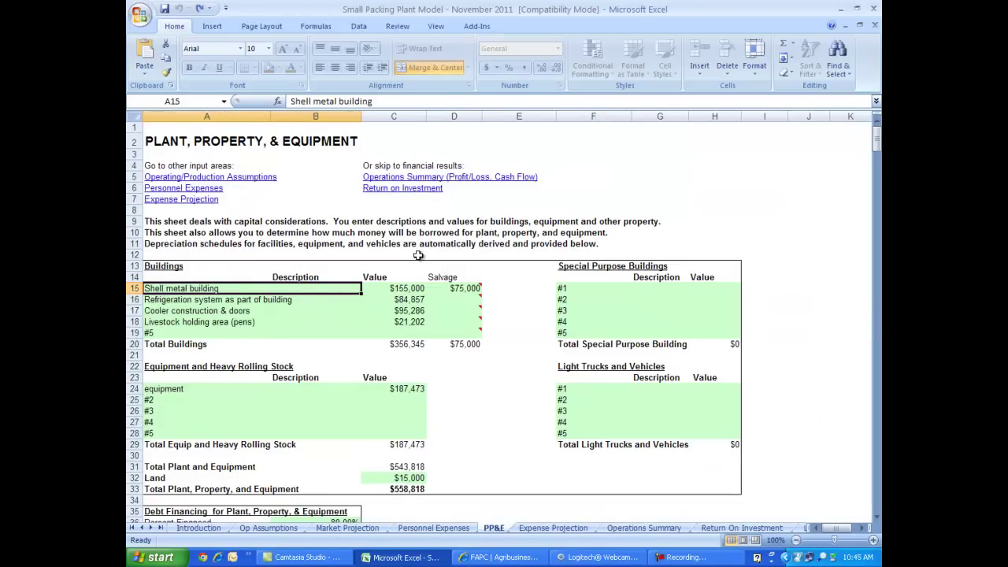
scroll(418, 255, down, 1)
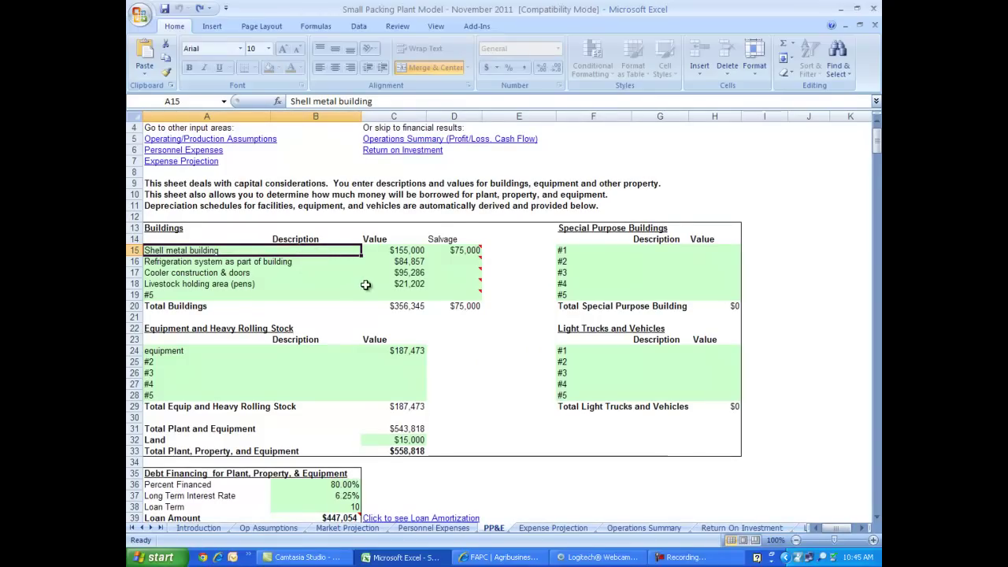
mouse_move(449, 249)
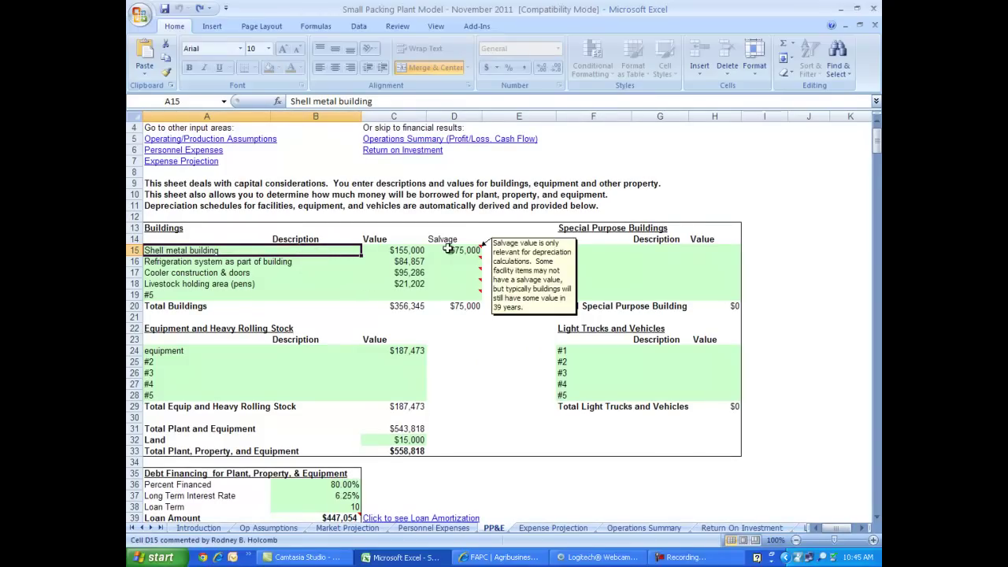
click(449, 248)
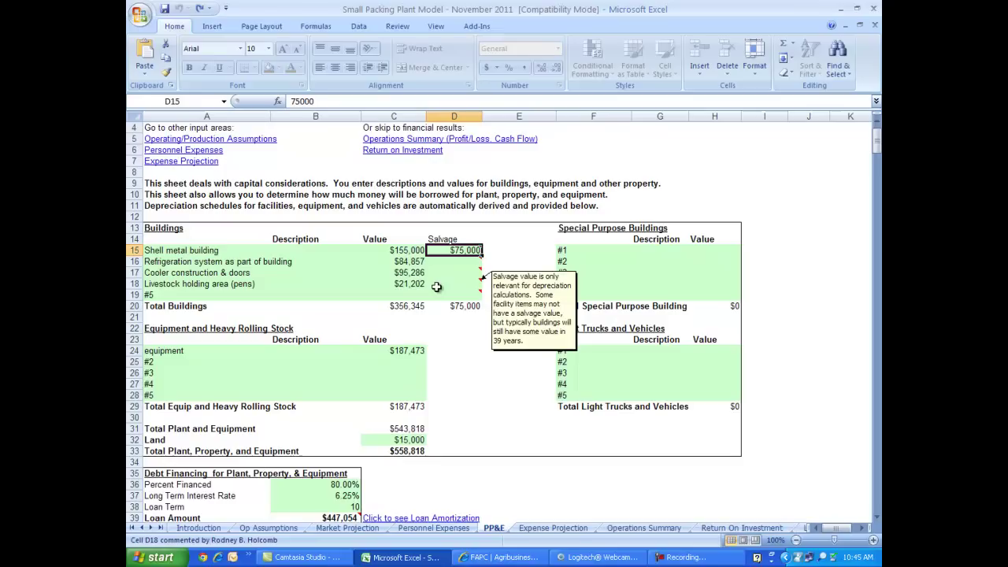
mouse_move(453, 250)
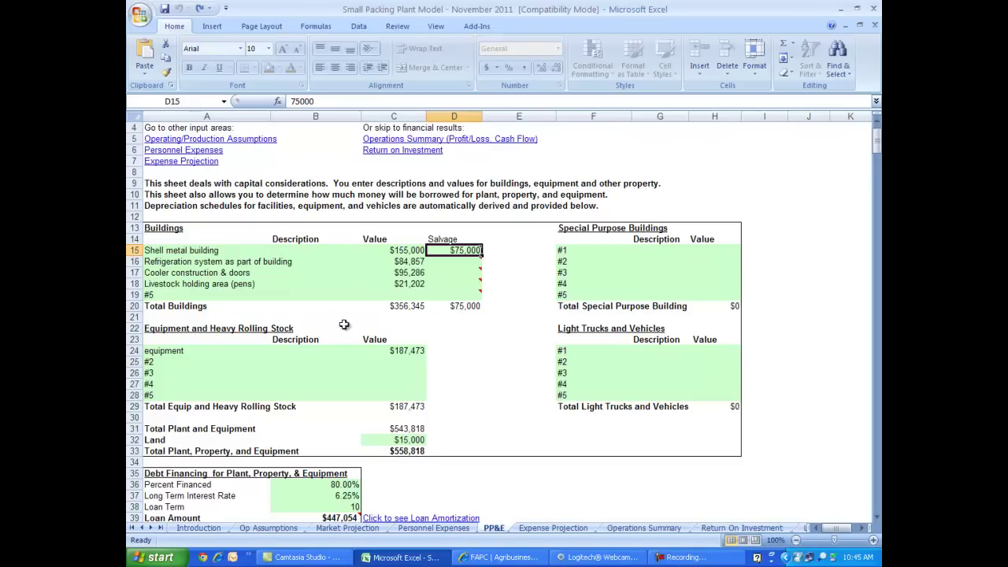
click(397, 439)
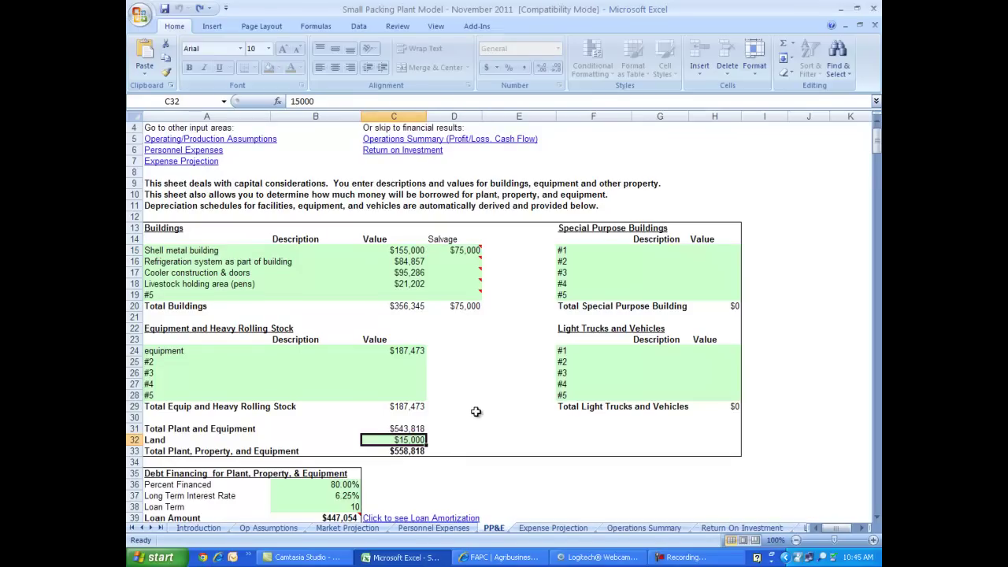
- Examine the debt financing terms for plant, property and equipment, and open the linked loan amortization schedule
scroll(478, 409, down, 1)
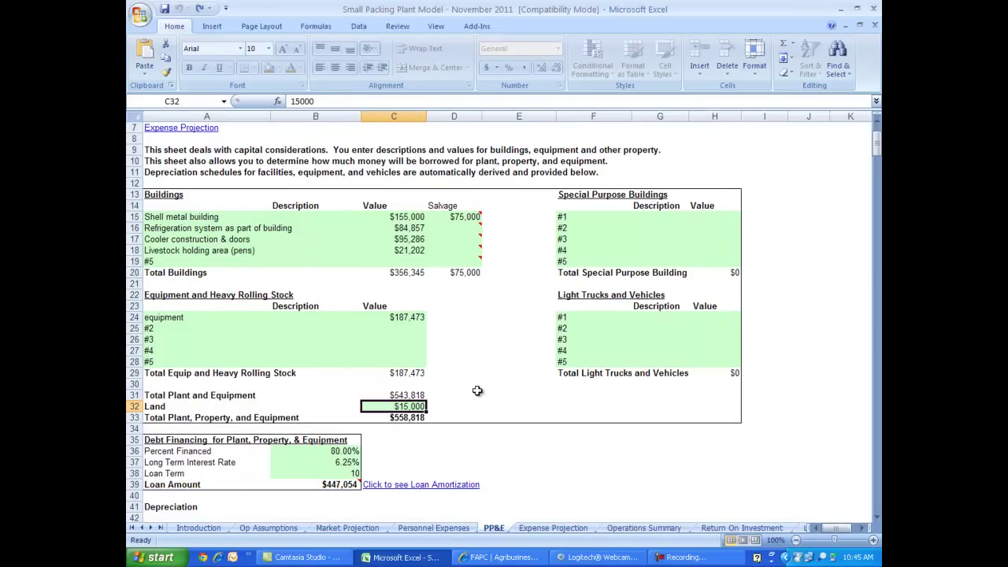
scroll(477, 391, down, 3)
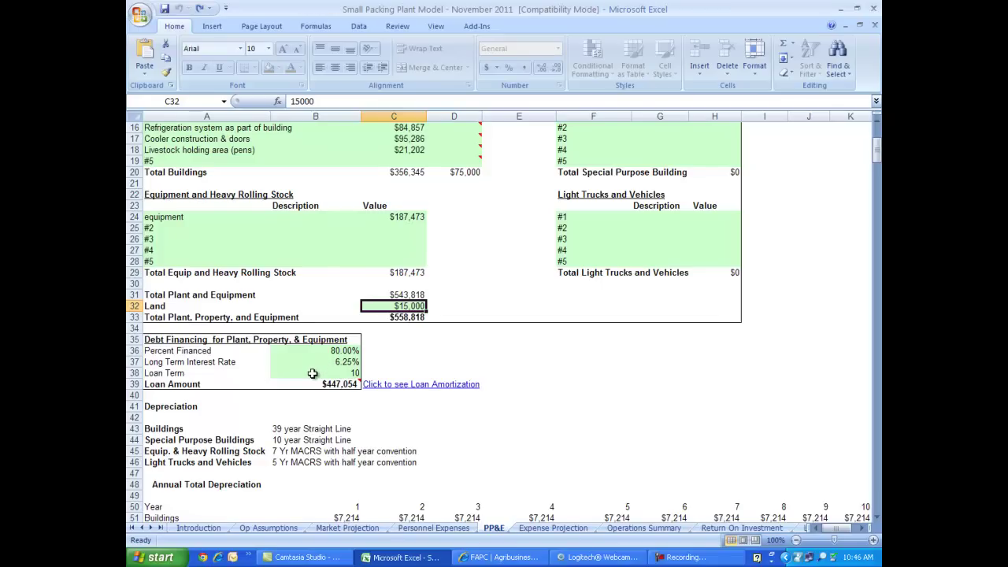
click(396, 386)
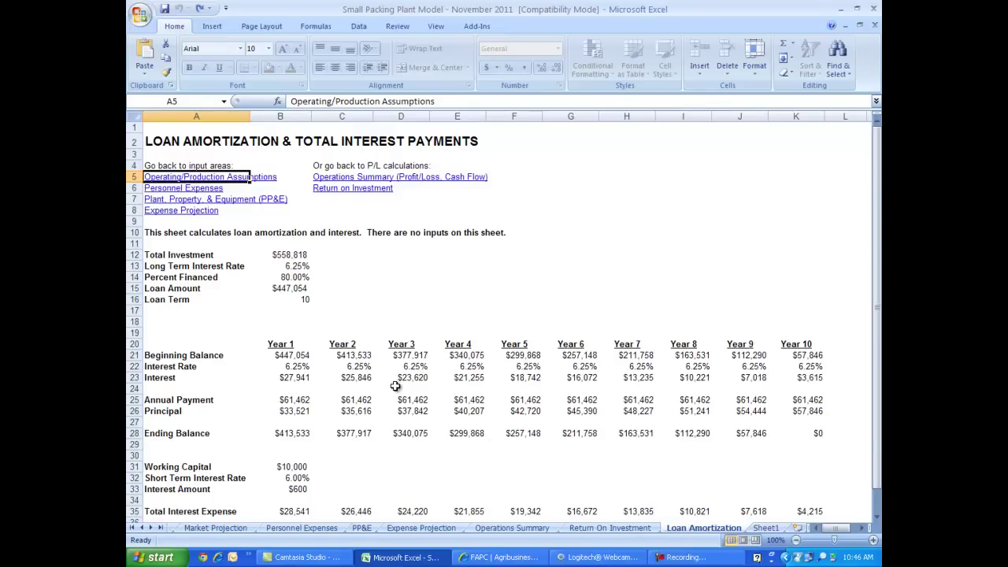
- Return to the Plant, Property, & Equipment sheet and review the depreciation schedules for buildings, equipment and vehicles
click(236, 200)
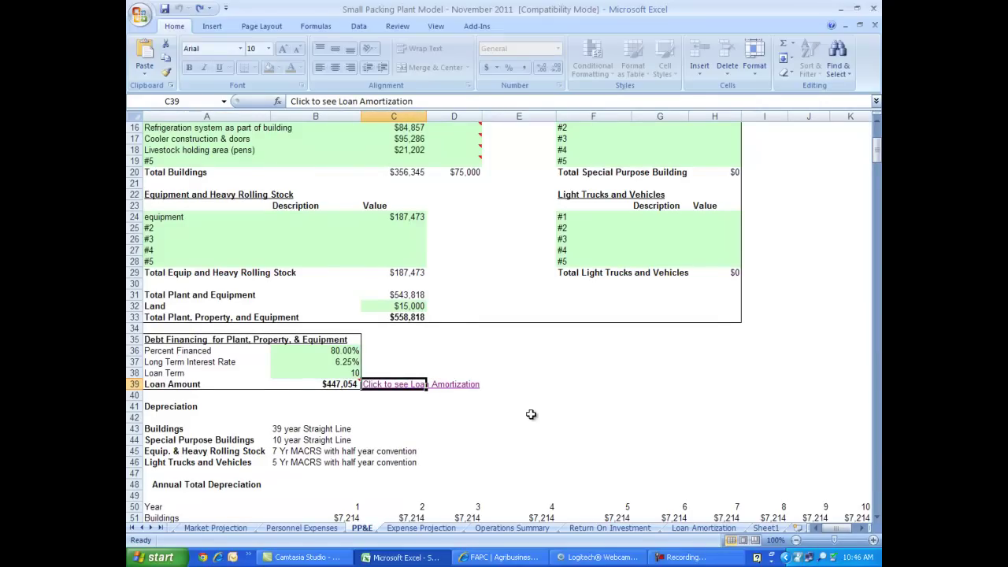
scroll(532, 414, down, 4)
scroll(532, 414, down, 4)
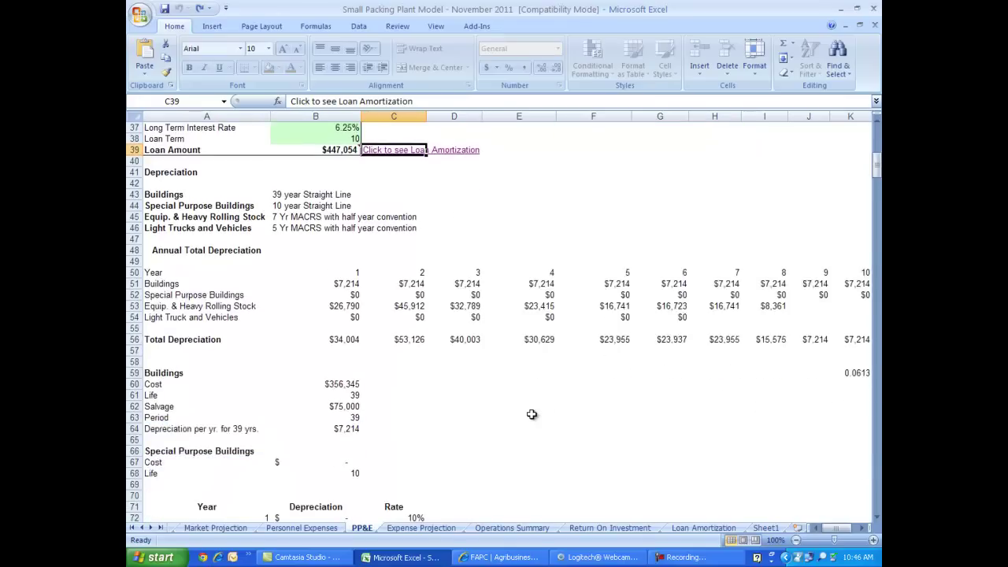
scroll(532, 414, down, 8)
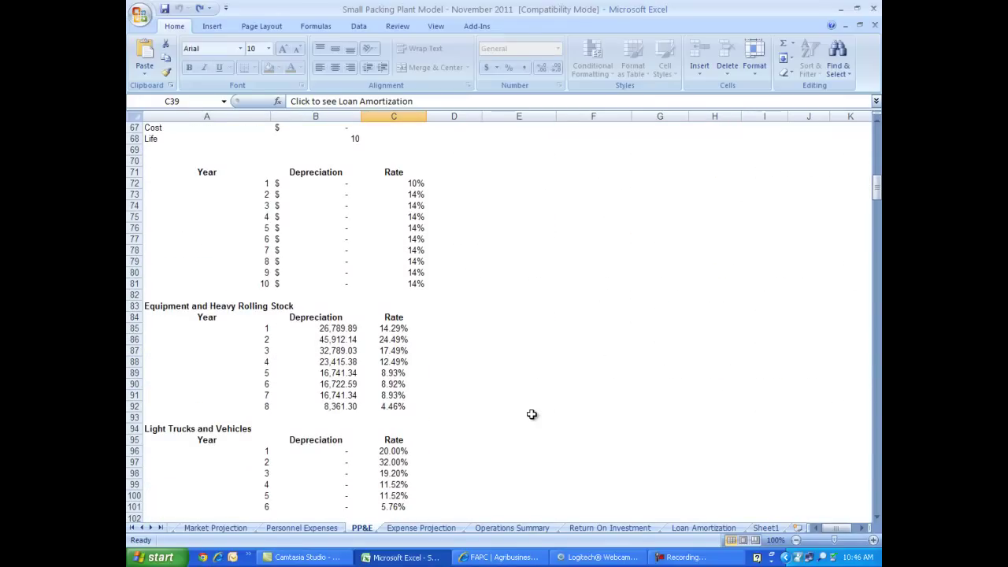
scroll(532, 414, up, 20)
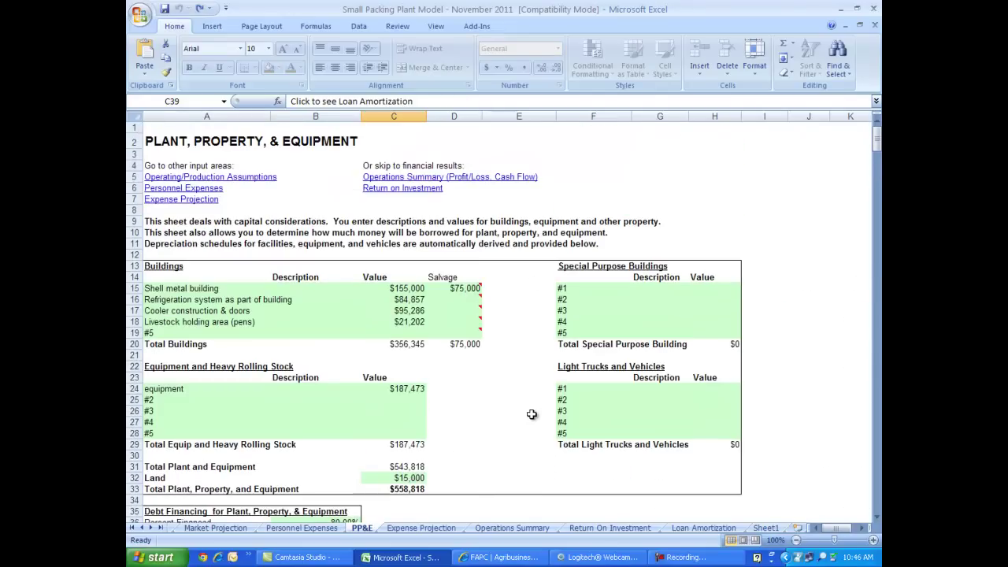
- Review the payroll percentages, salaries and overtime assumptions on the Personnel Expenses sheet, and go on to the Expense Projection sheet
click(207, 190)
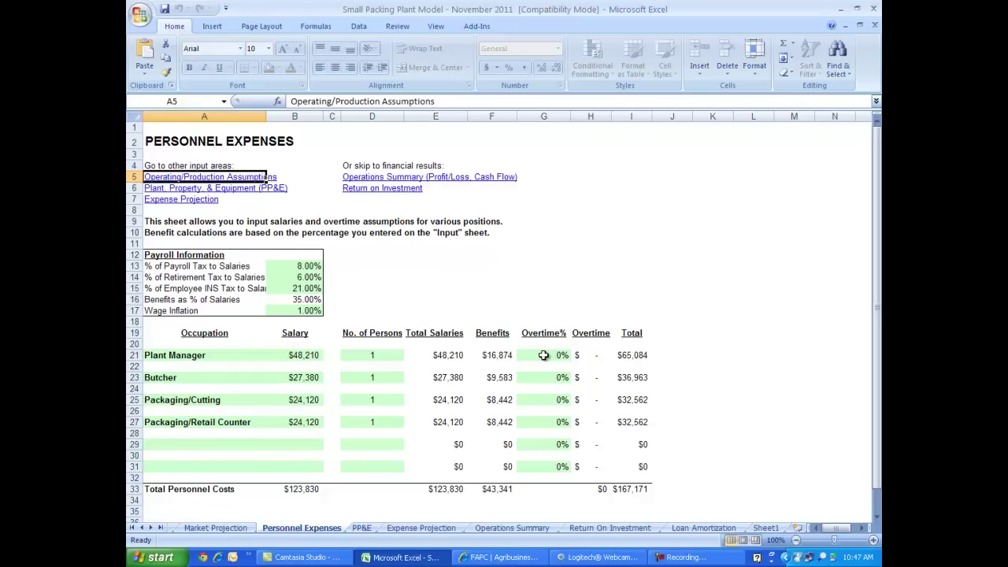
click(196, 201)
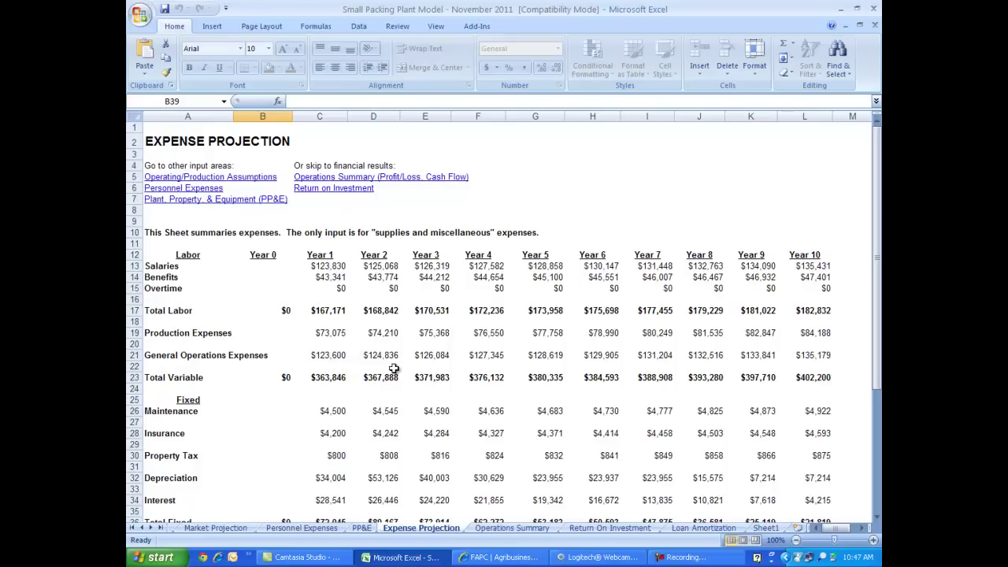
- Examine the start-up and Year 1 inputs for supplies and miscellaneous expenses, including their cell comments, in the expense projection
scroll(393, 369, down, 4)
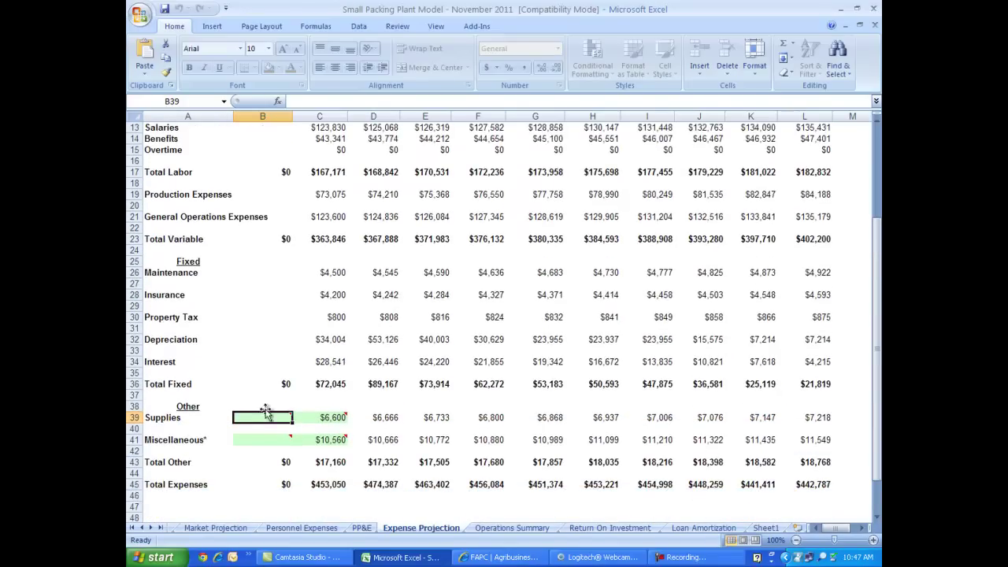
mouse_move(261, 418)
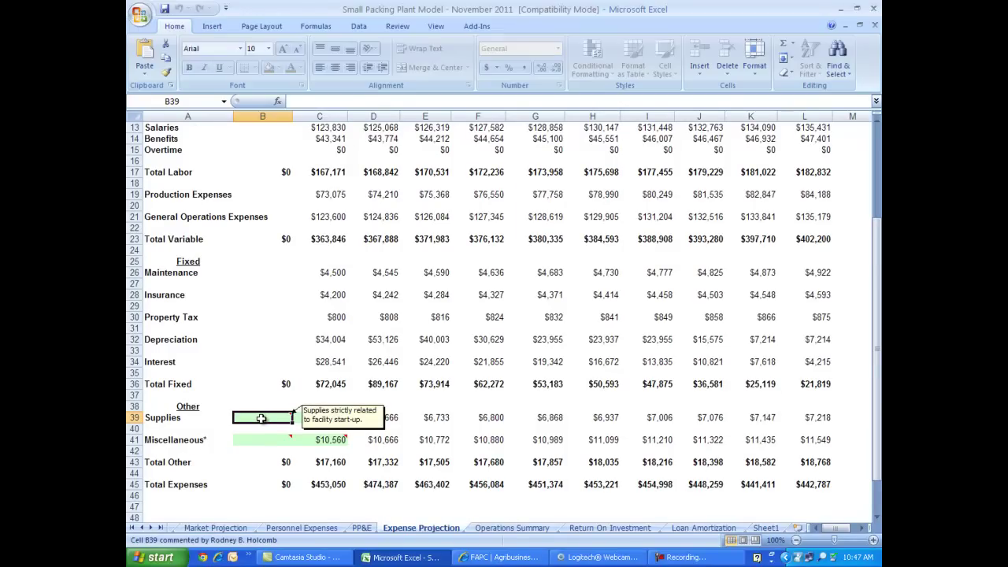
click(259, 440)
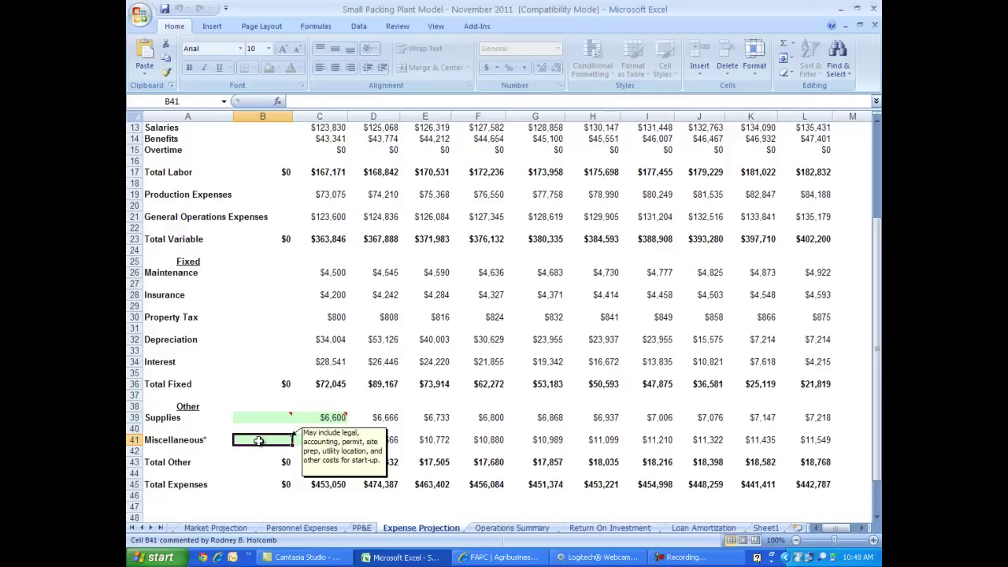
click(329, 419)
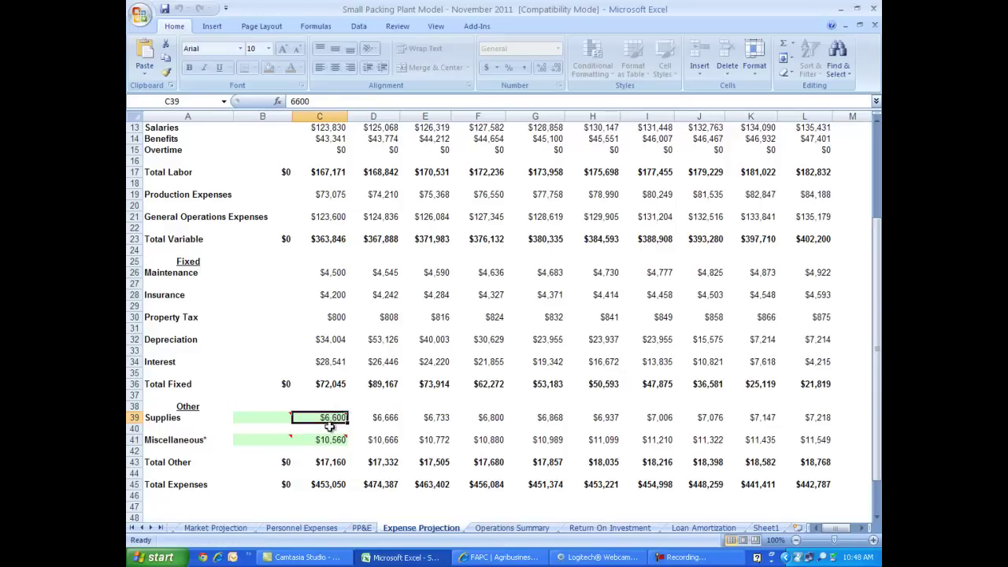
mouse_move(329, 442)
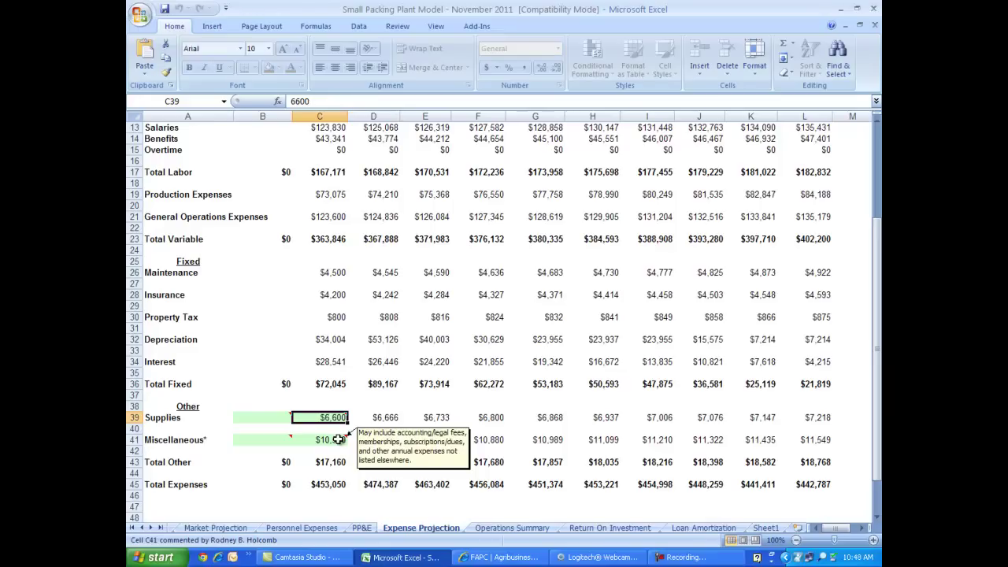
scroll(338, 440, up, 4)
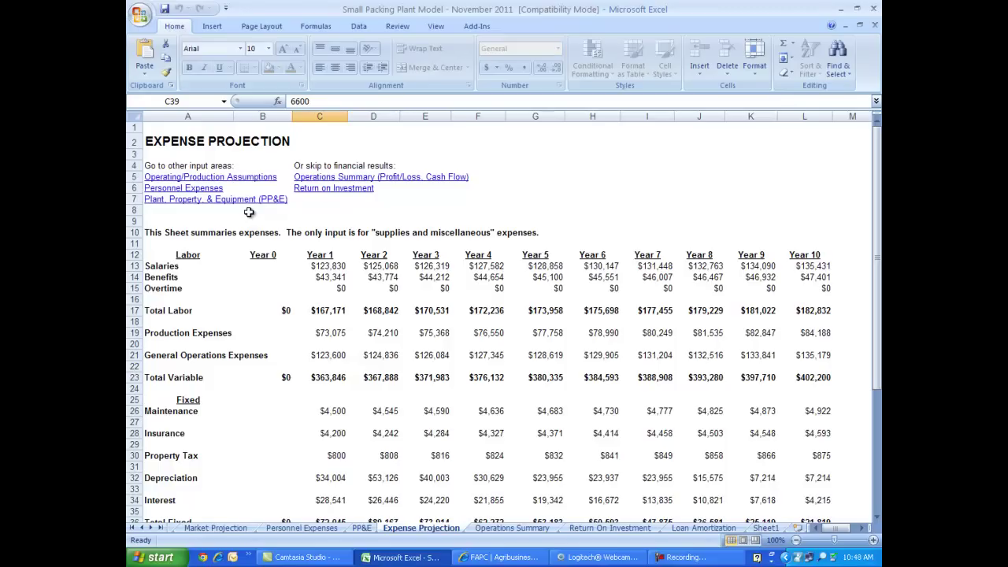
- Open the Operations Summary from the expense projection and review gross sales, expenses, after-tax profit and the cash flow estimate
click(323, 181)
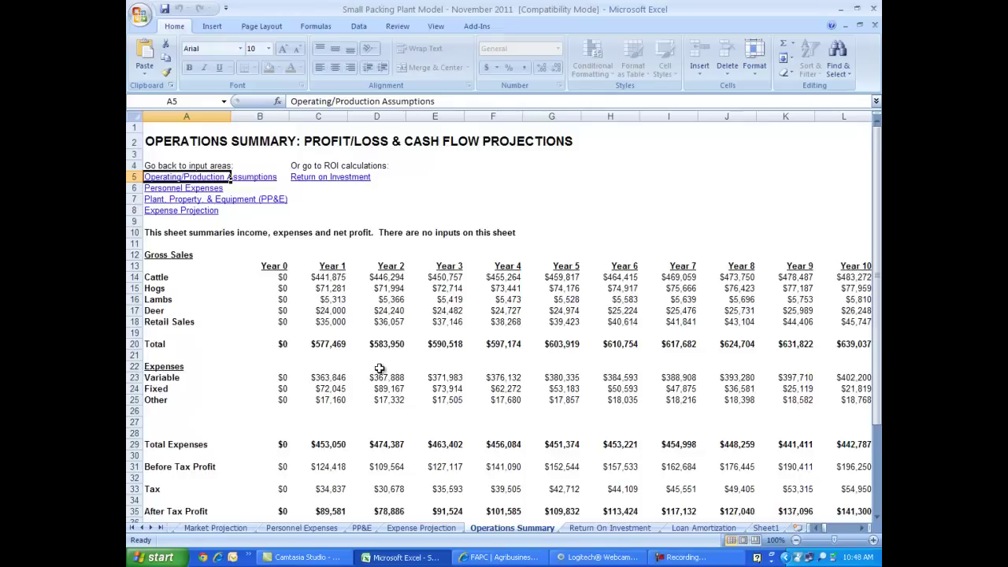
scroll(379, 369, down, 2)
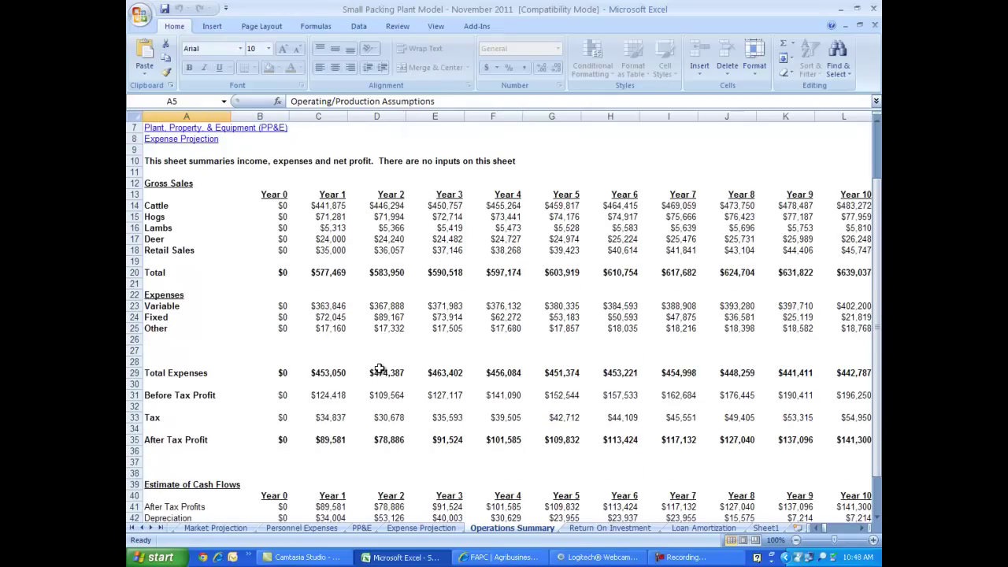
scroll(380, 369, down, 1)
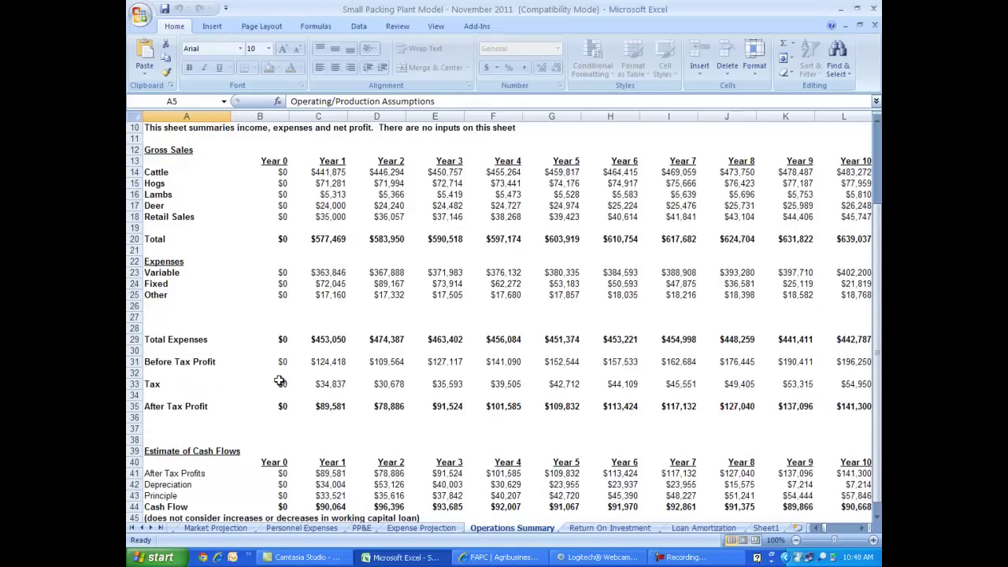
scroll(334, 384, down, 1)
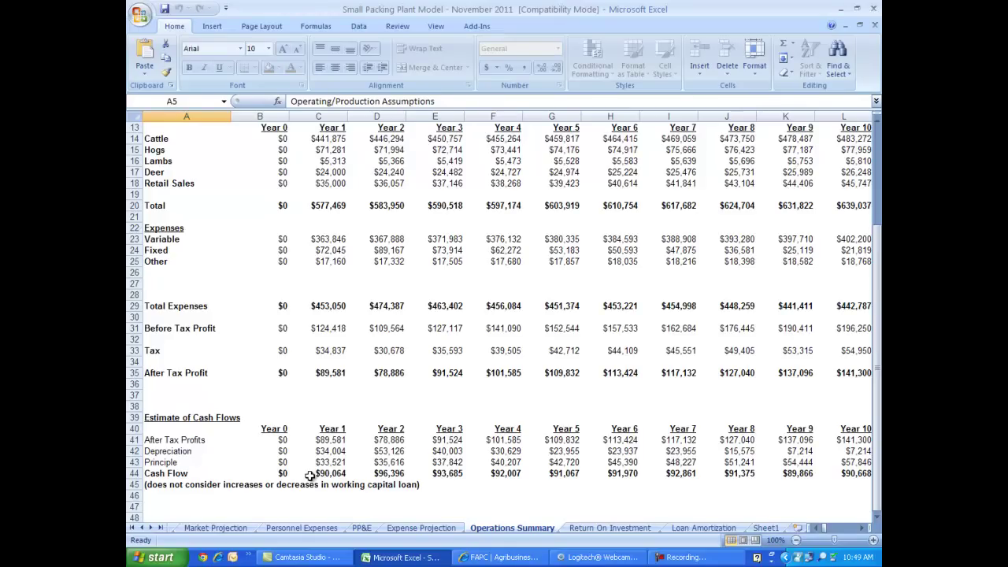
scroll(311, 475, up, 4)
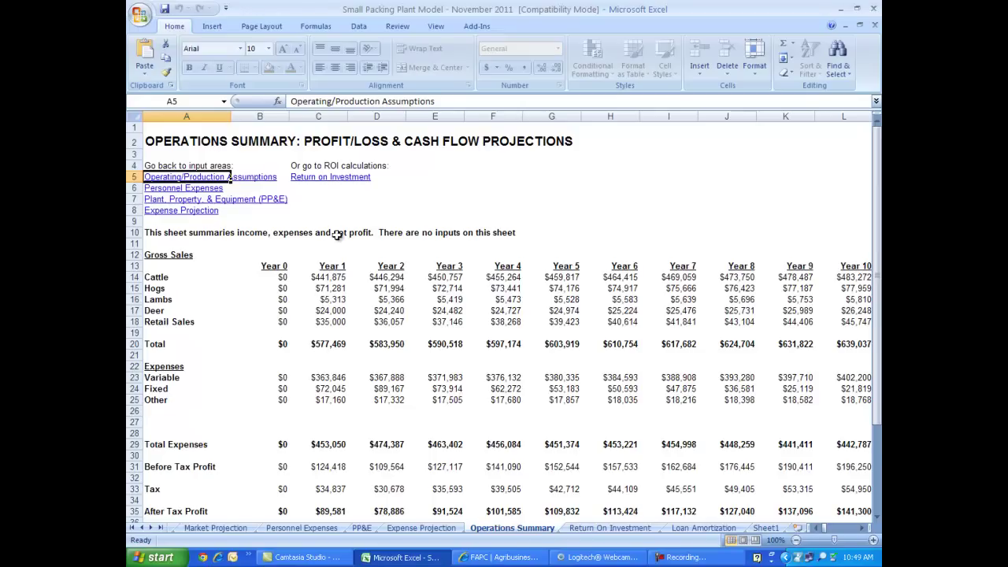
- Go on to the Return on Investment sheet and examine net present value, internal rate of return, return on assets and equity, and payback period
click(346, 183)
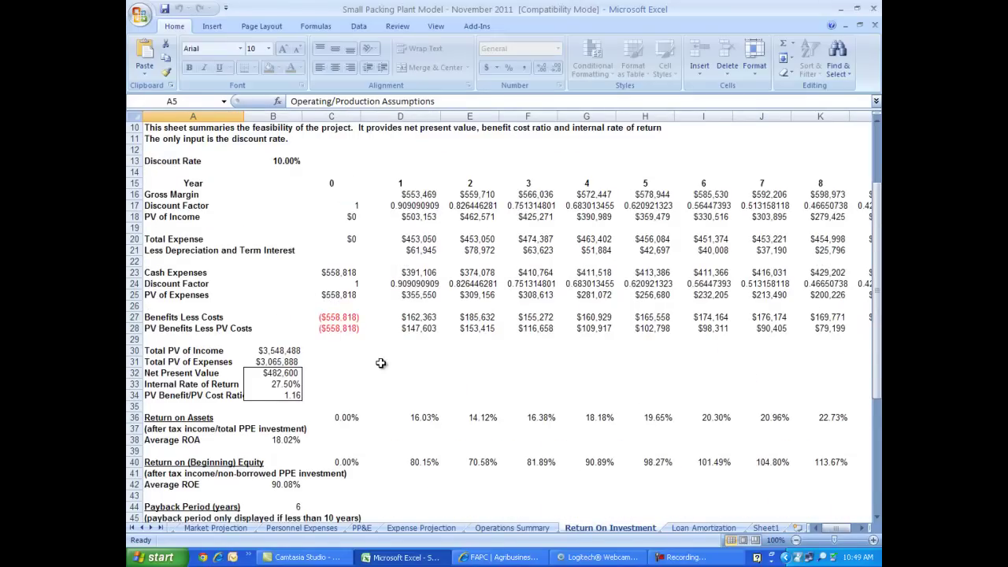
scroll(380, 363, up, 1)
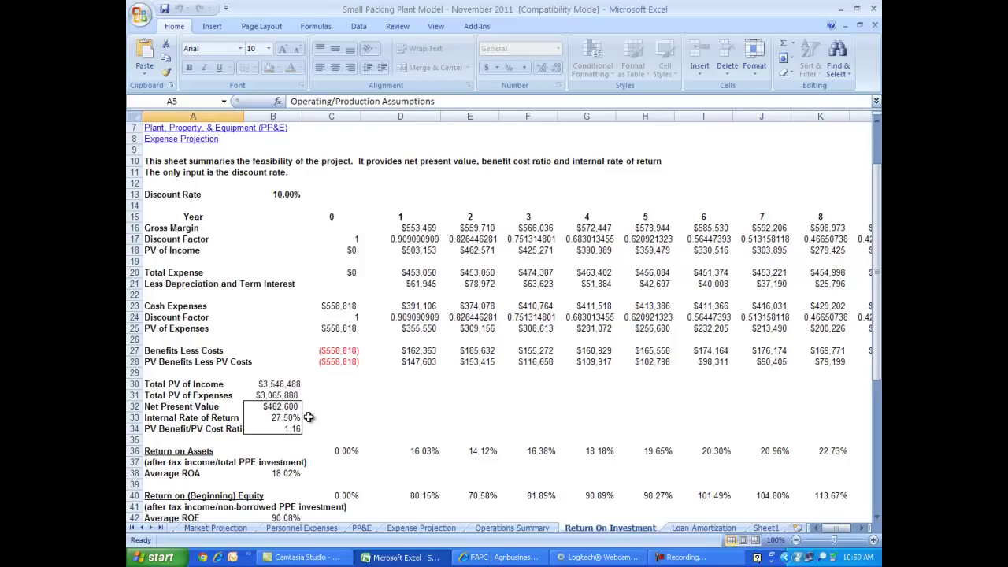
scroll(309, 417, down, 2)
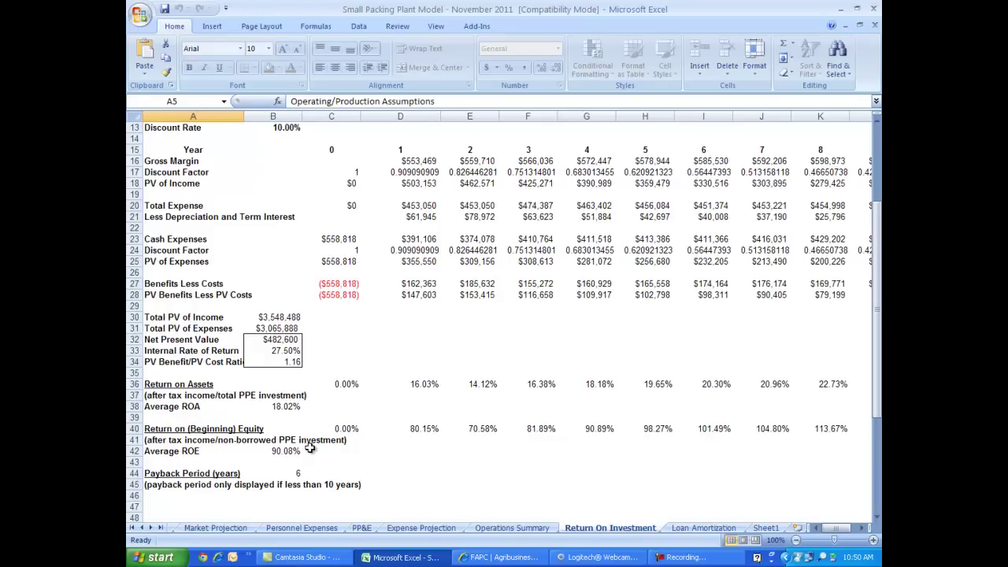
scroll(310, 447, down, 2)
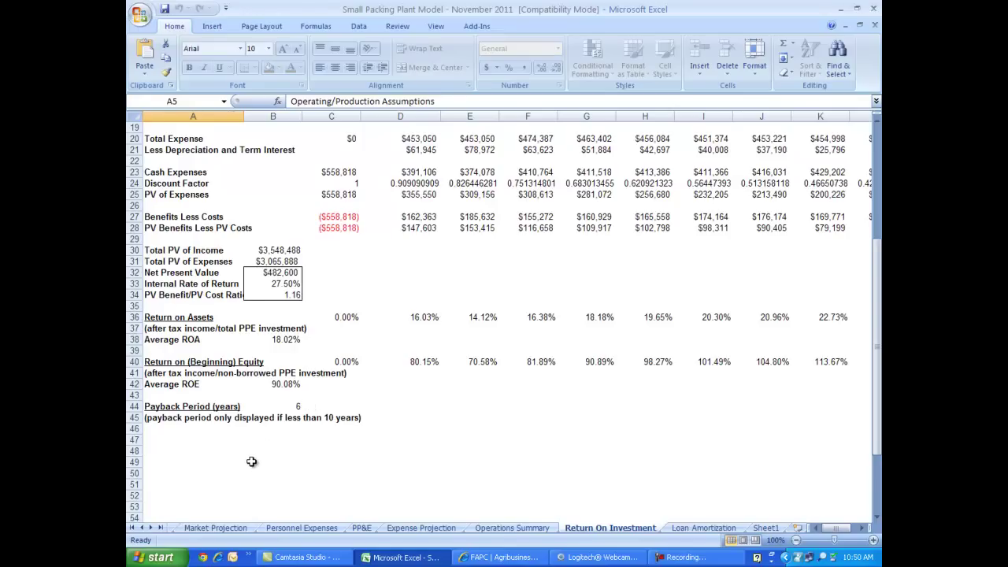
scroll(251, 461, up, 6)
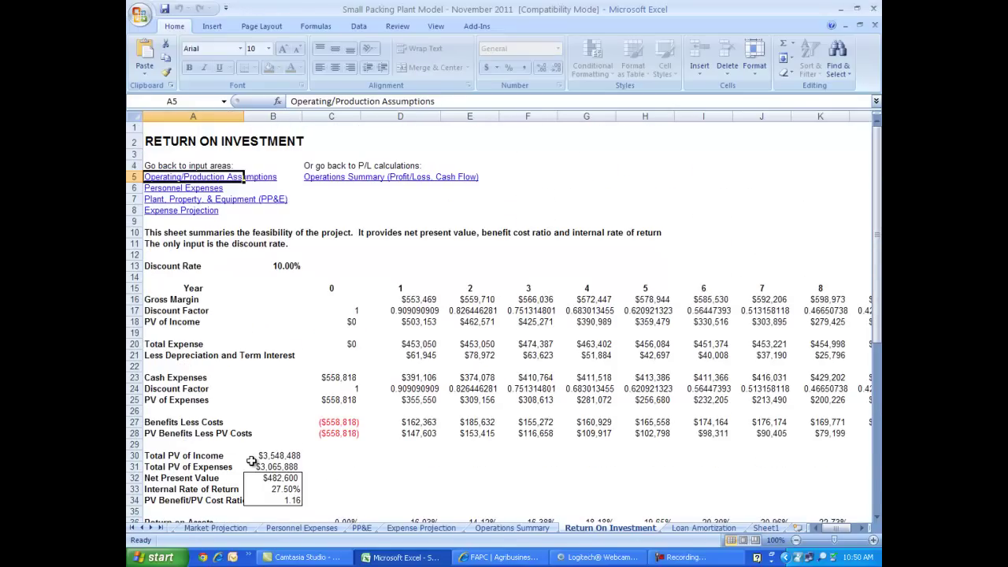
- Return to the workbook's Introduction sheet
click(145, 530)
click(145, 529)
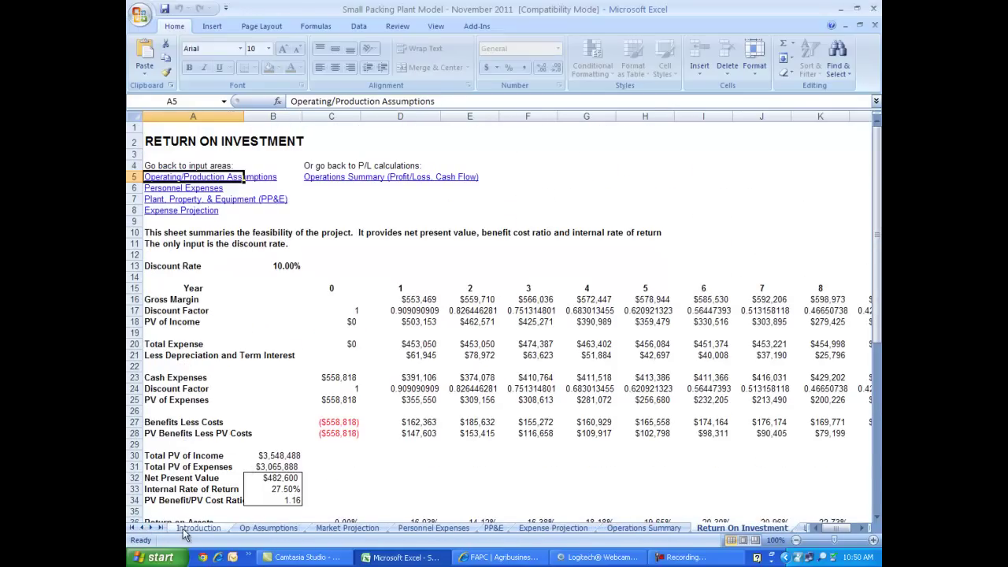
click(191, 529)
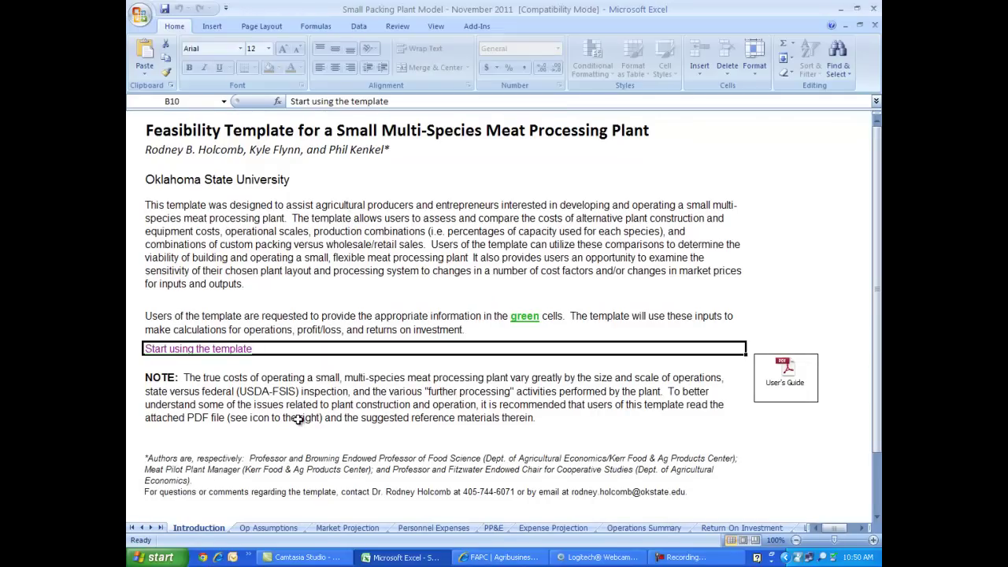